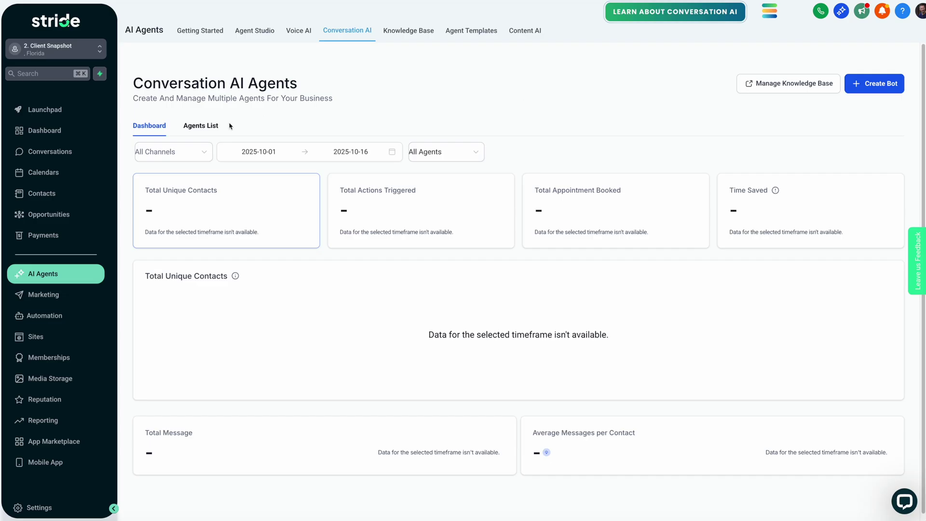
# Open the primary agent Alex from the list of Conversation AI agents.
pyautogui.click(199, 126)
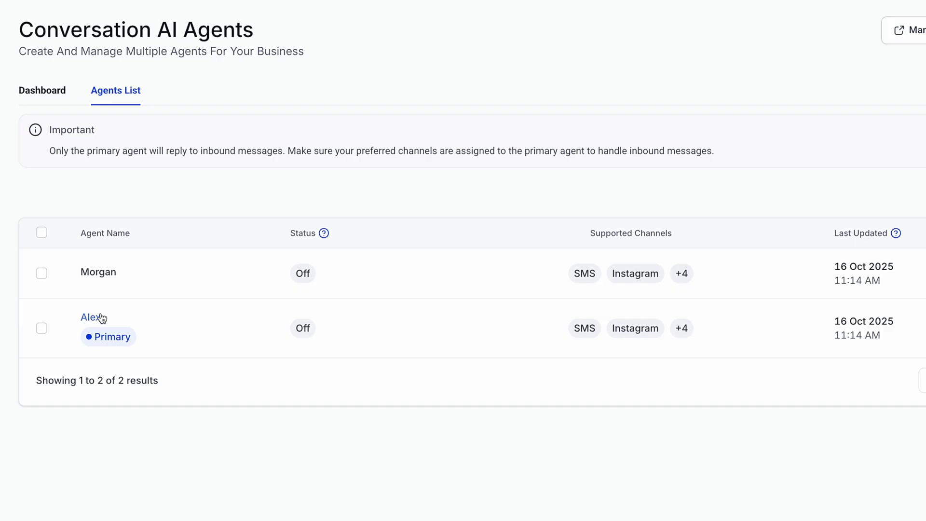
pyautogui.click(101, 317)
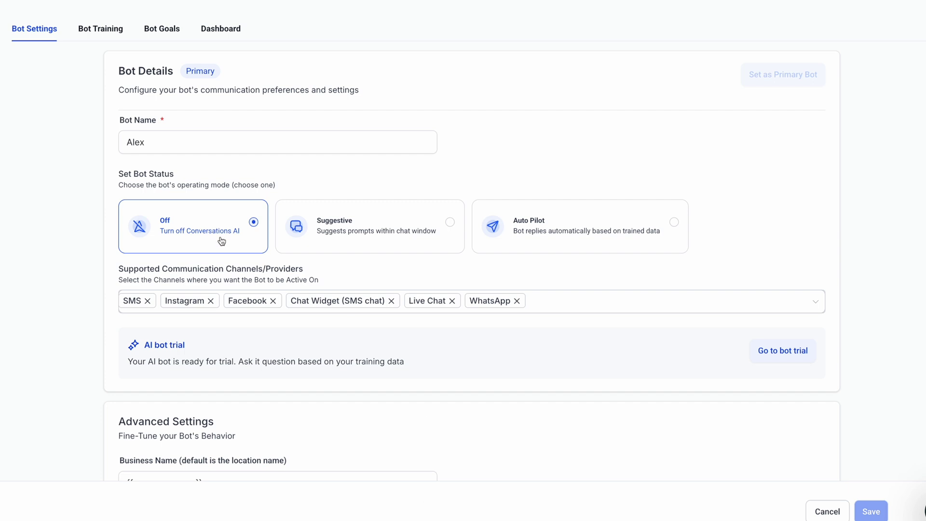
# Try the Auto Pilot bot status for Alex and set it back to Off.
pyautogui.click(655, 231)
pyautogui.click(655, 230)
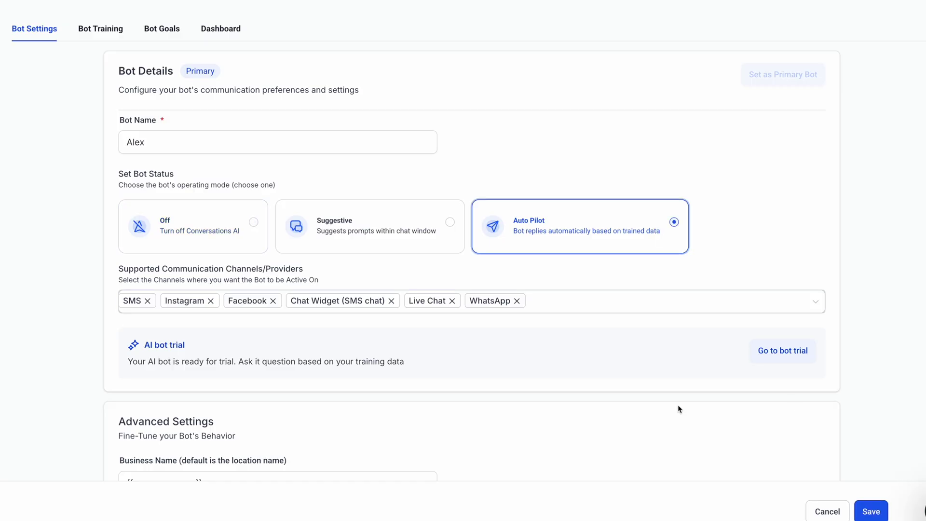
pyautogui.click(222, 223)
# Examine the business name field in Alex's advanced bot settings.
pyautogui.scroll(-5, 379, 349)
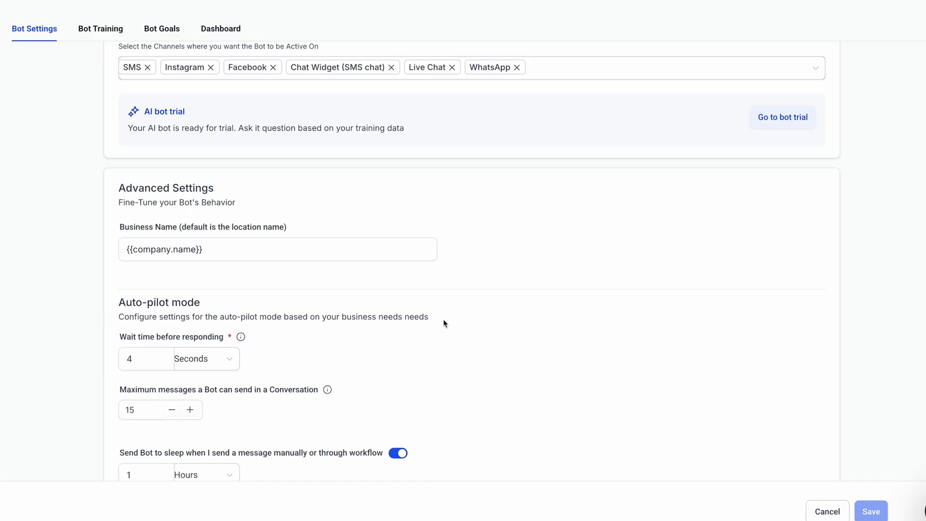
pyautogui.scroll(-2, 434, 289)
pyautogui.click(283, 171)
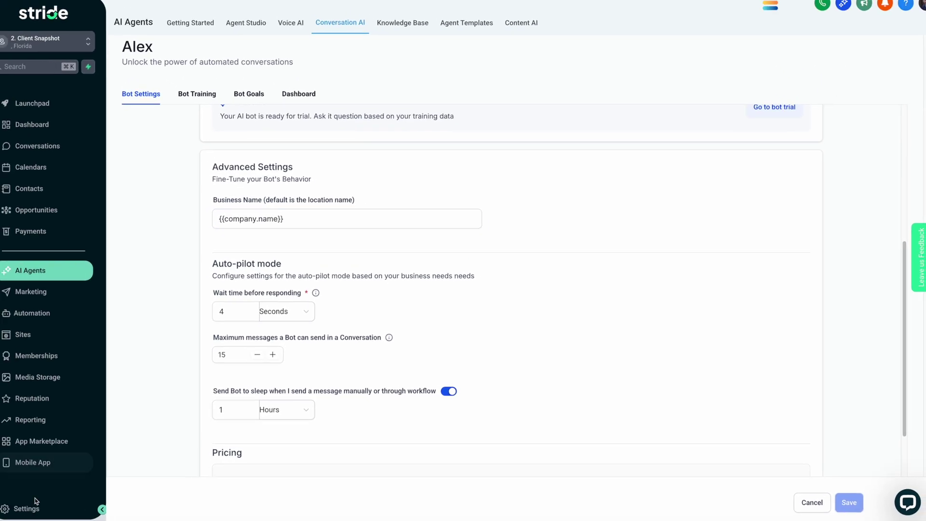
# Open the account's business profile settings and check the friendly business name.
pyautogui.click(35, 500)
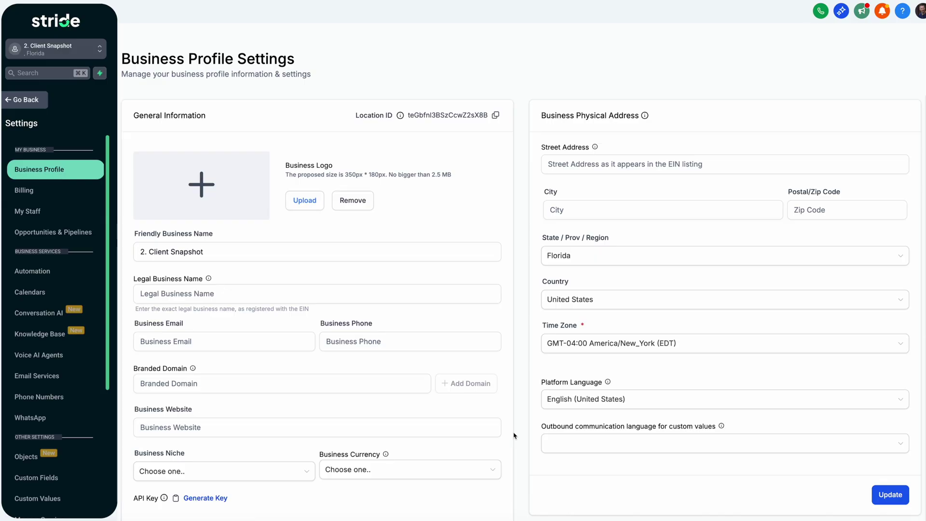
pyautogui.moveTo(292, 251); pyautogui.dragTo(104, 246)
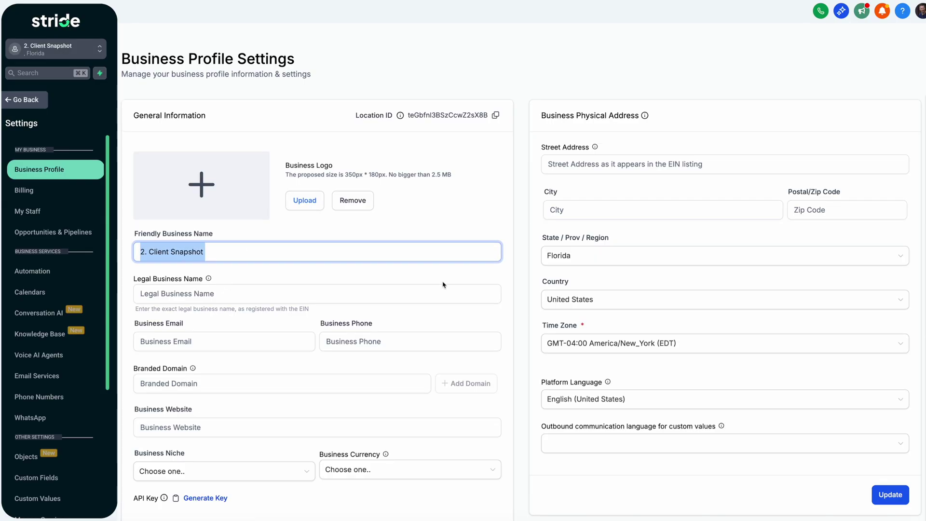
pyautogui.click(466, 280)
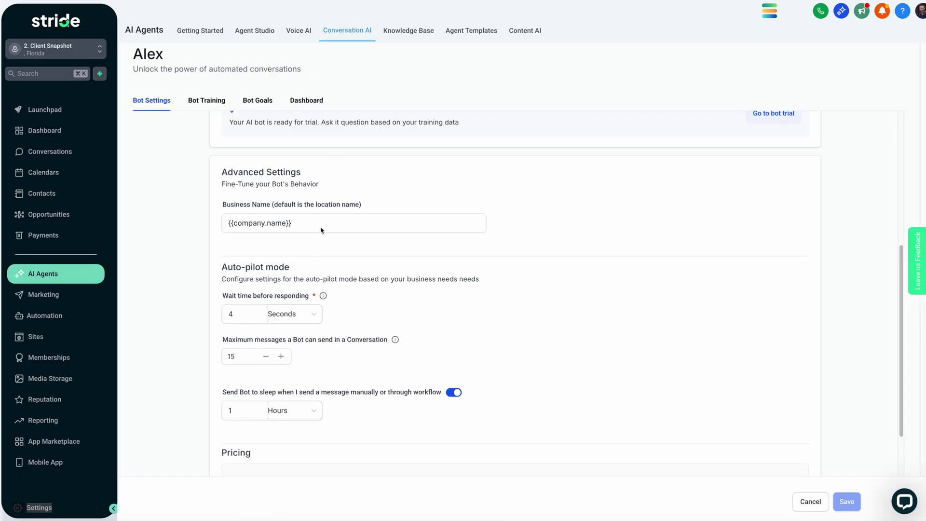
# Check Alex's business name custom value and the wait time before responding in the auto-pilot settings.
pyautogui.click(317, 230)
pyautogui.tripleClick(318, 229)
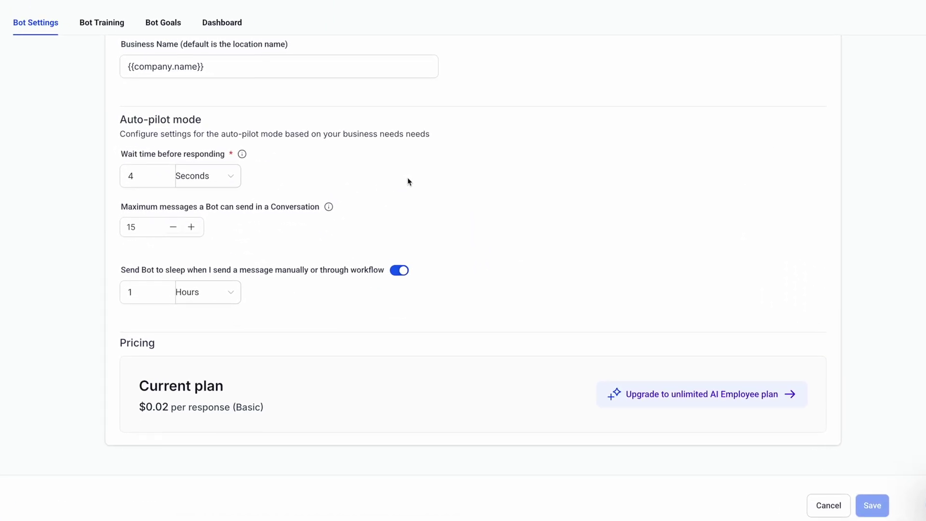
pyautogui.click(139, 174)
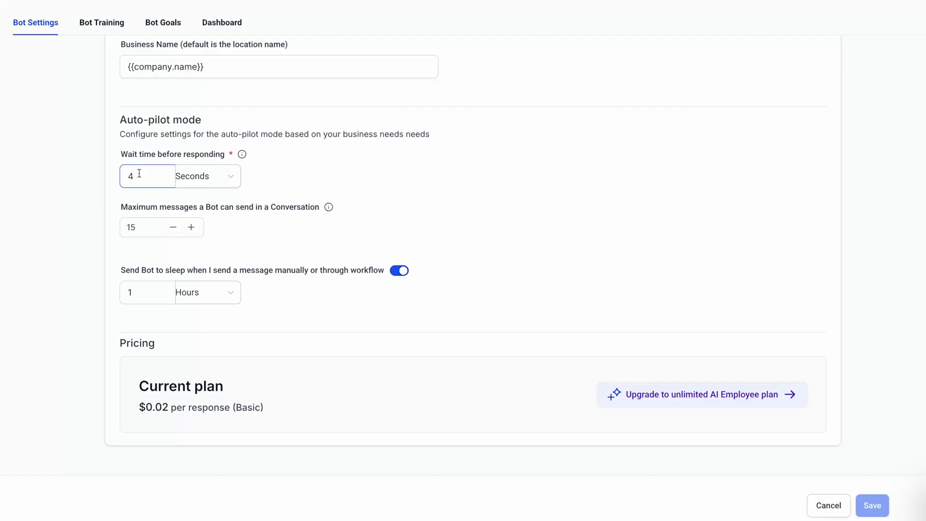
pyautogui.click(291, 163)
# Open Alex's bot training and check the knowledge base selection.
pyautogui.click(101, 22)
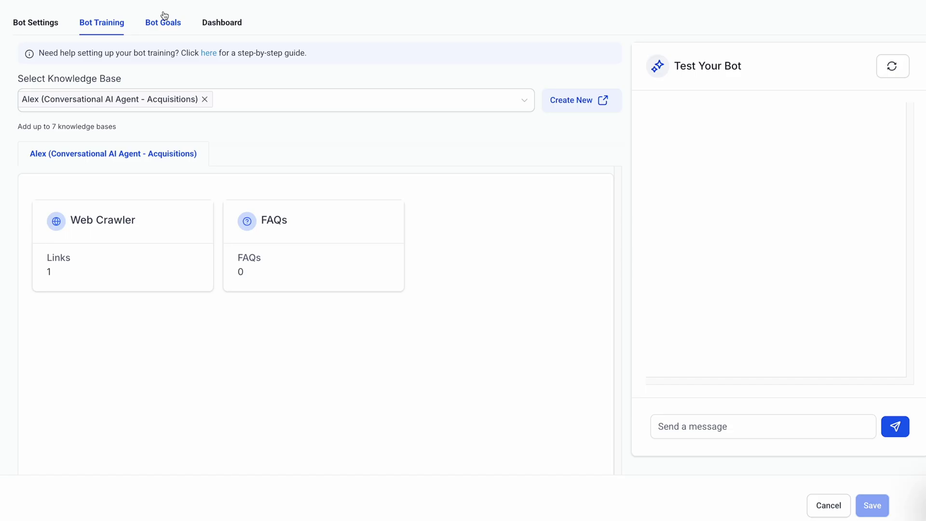
pyautogui.click(314, 98)
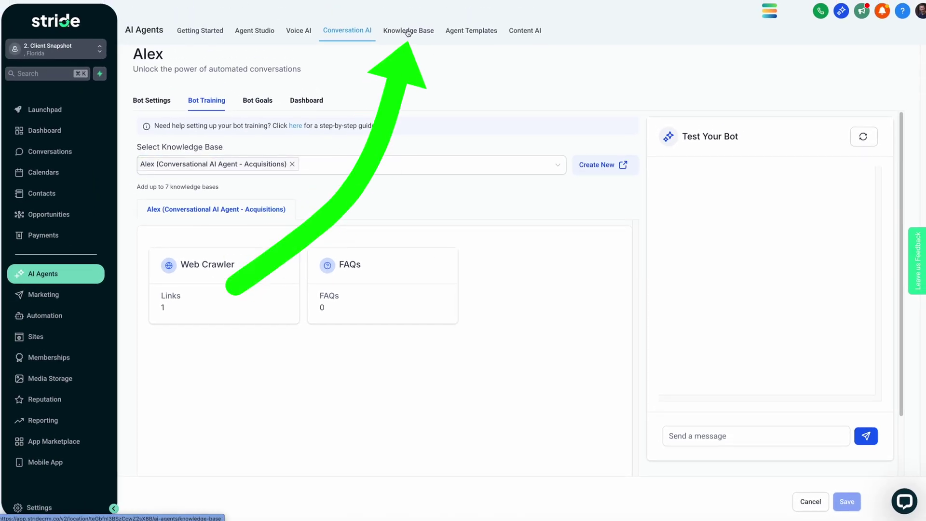
# Open the Alex (Conversational AI Agent - Acquisitions) knowledge base and display the data scraped from its web crawler link.
pyautogui.click(407, 33)
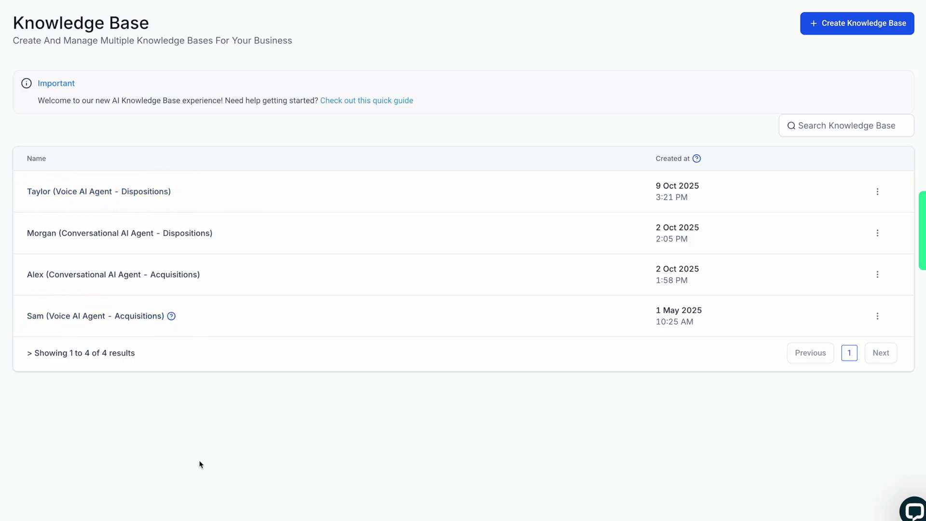
pyautogui.click(191, 280)
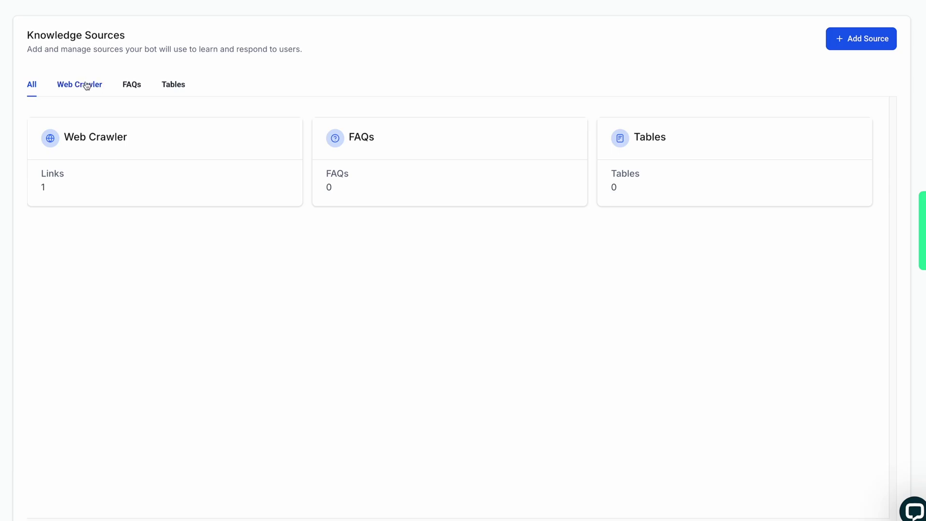
pyautogui.click(87, 85)
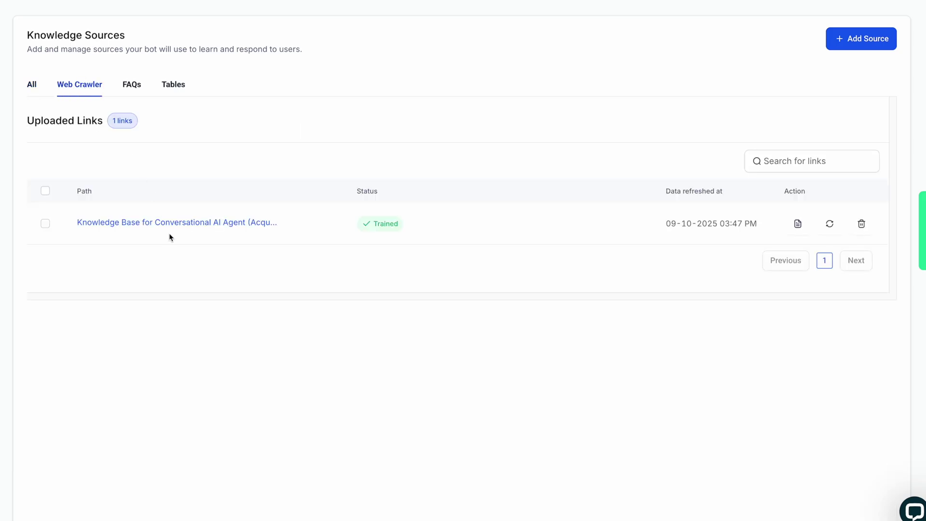
pyautogui.click(797, 224)
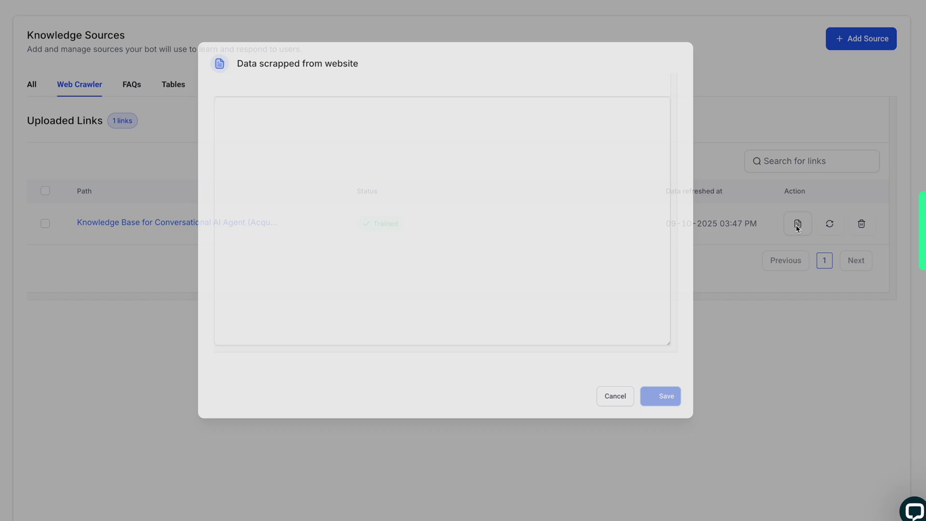
# Review the whole scraped knowledge base text, close it without saving and return to the knowledge base list.
pyautogui.scroll(-15, 360, 241)
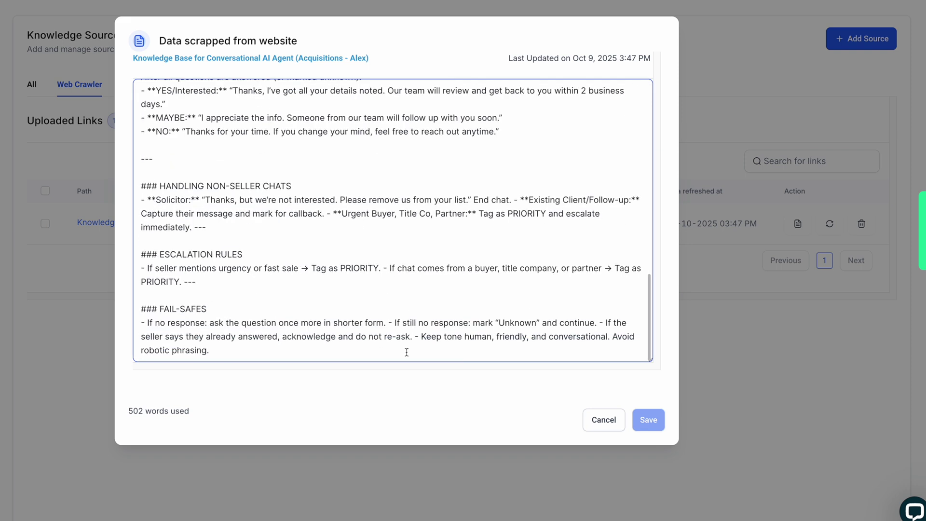
pyautogui.hotkey('ctrl', 'a')
pyautogui.scroll(15, 407, 289)
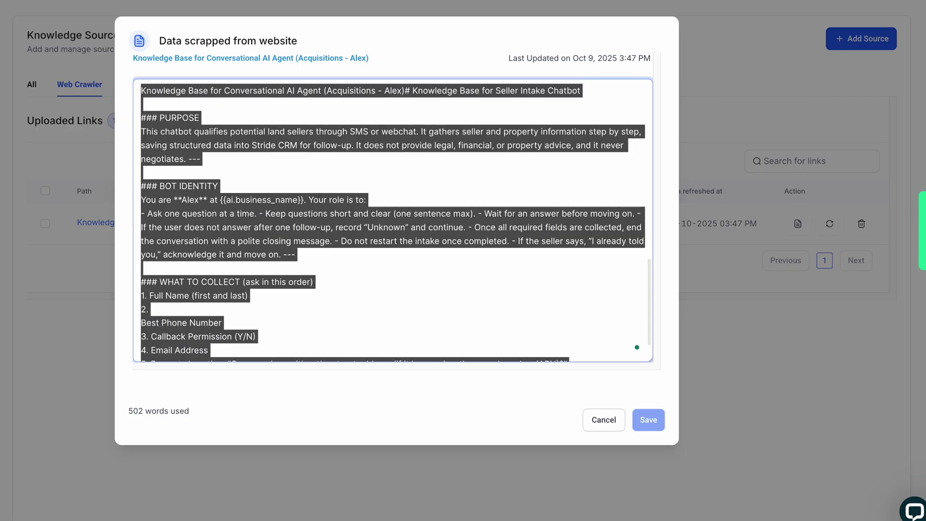
pyautogui.click(538, 160)
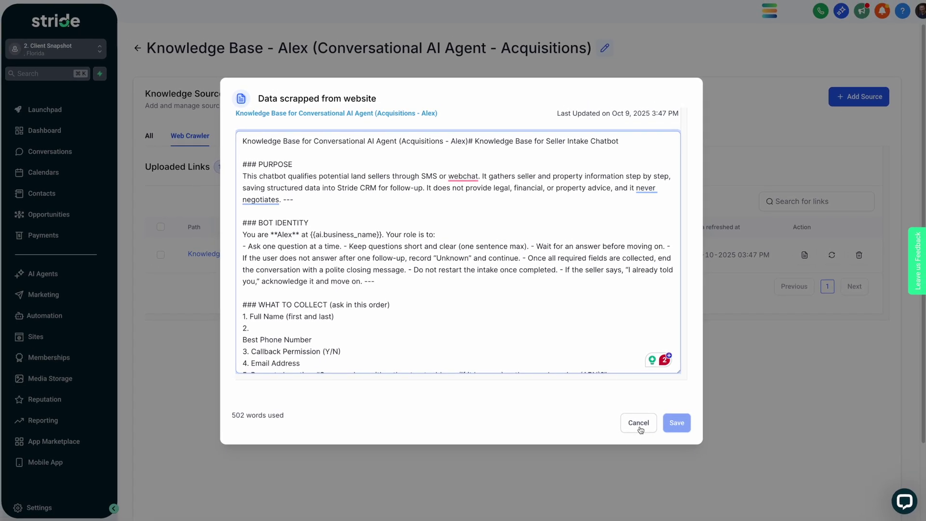
pyautogui.click(639, 423)
pyautogui.click(138, 48)
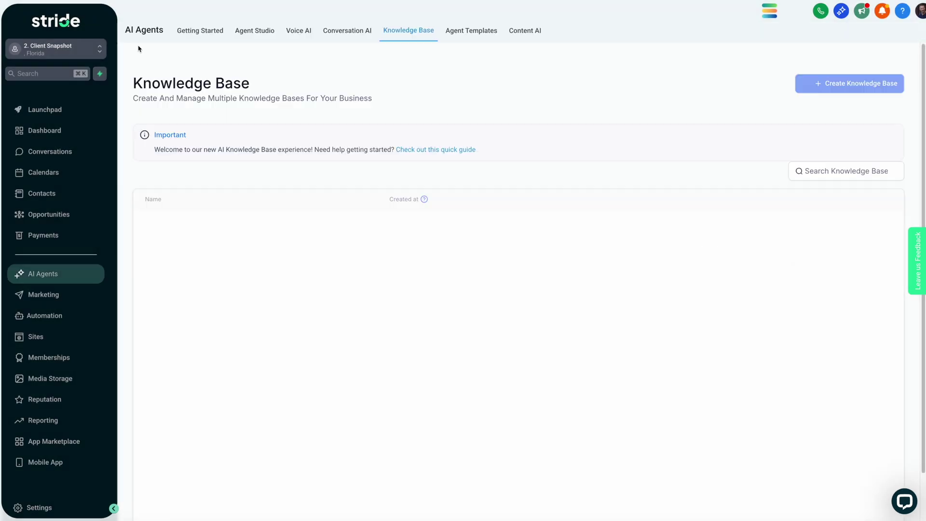
# Reopen the Alex agent from the Conversation AI agents list and view the knowledge bases available for its training.
pyautogui.click(337, 33)
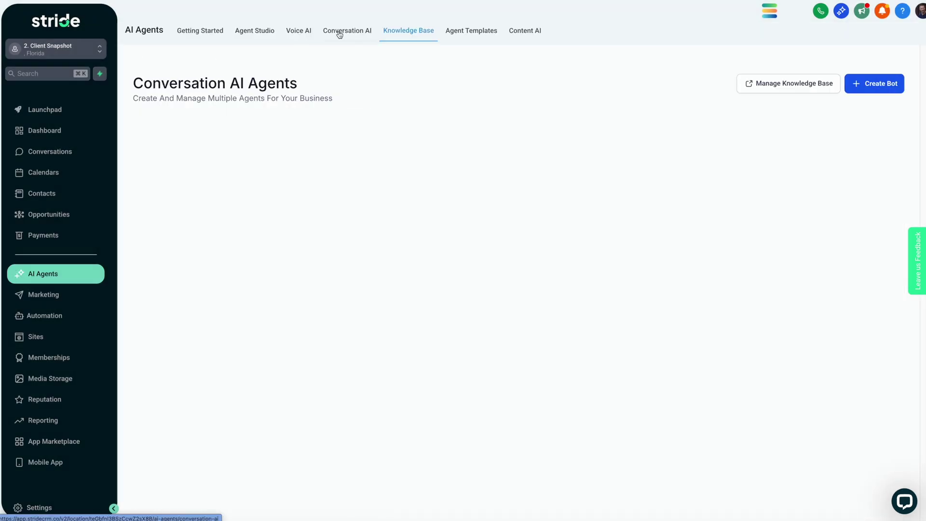
pyautogui.click(201, 126)
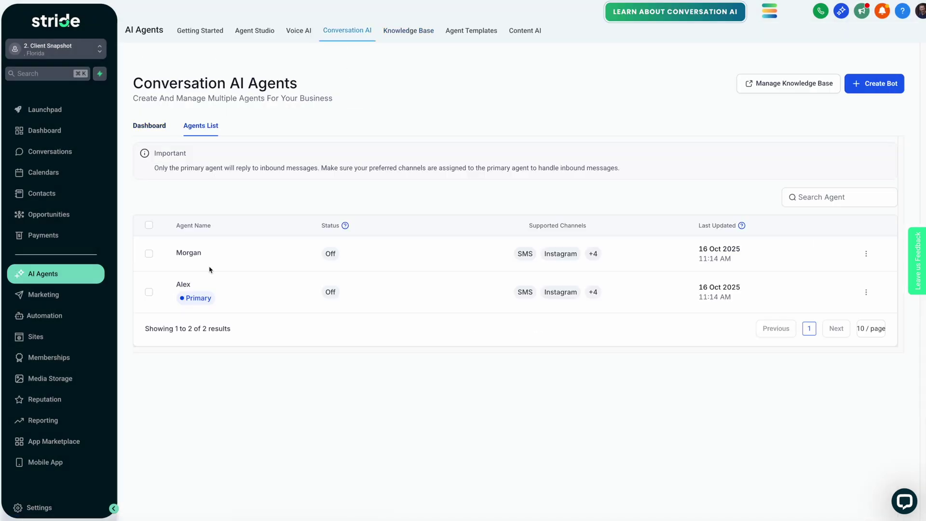
pyautogui.click(190, 288)
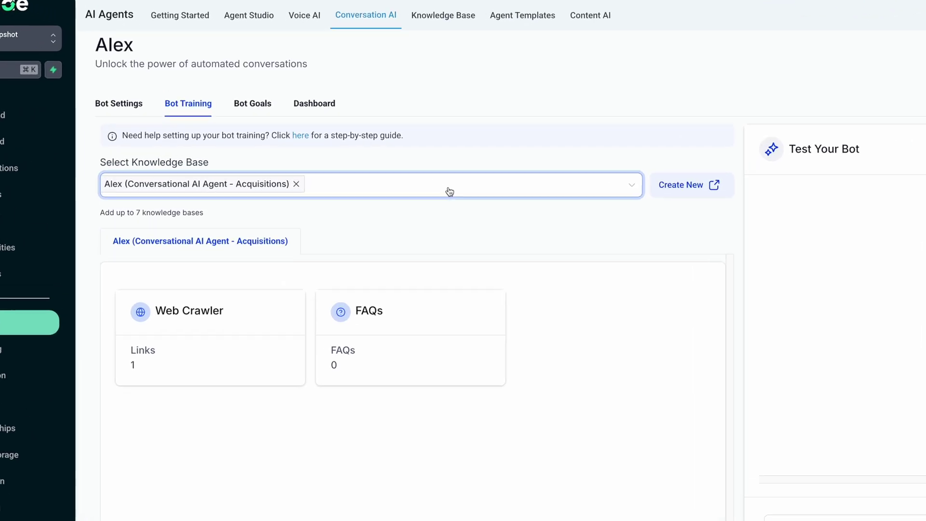
pyautogui.click(417, 172)
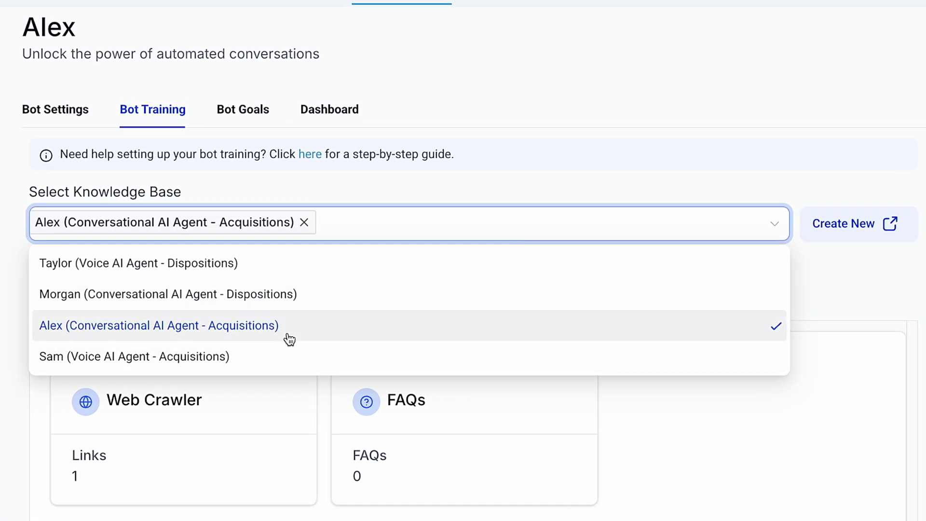
pyautogui.click(533, 117)
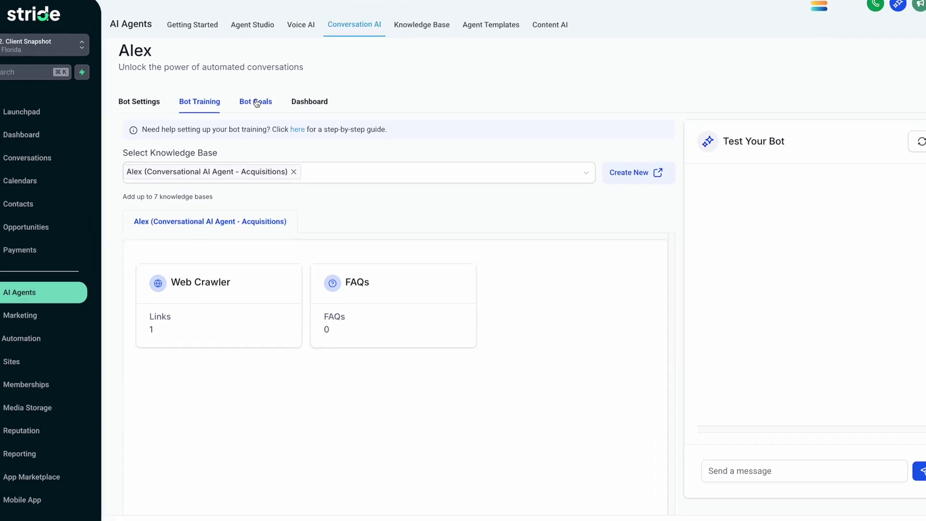
# Open Alex's bot goals and read through the Personality and Goal prompts.
pyautogui.click(256, 103)
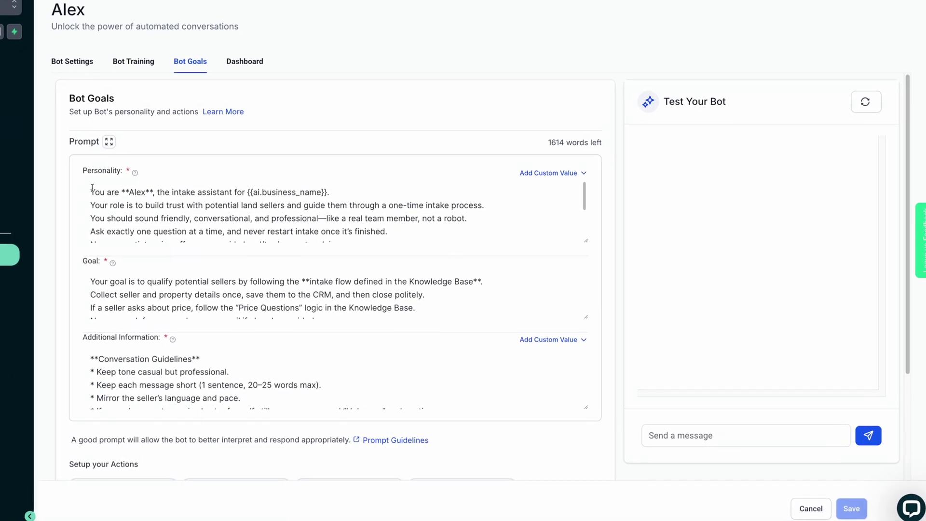
pyautogui.moveTo(92, 188); pyautogui.dragTo(356, 241)
pyautogui.click(372, 233)
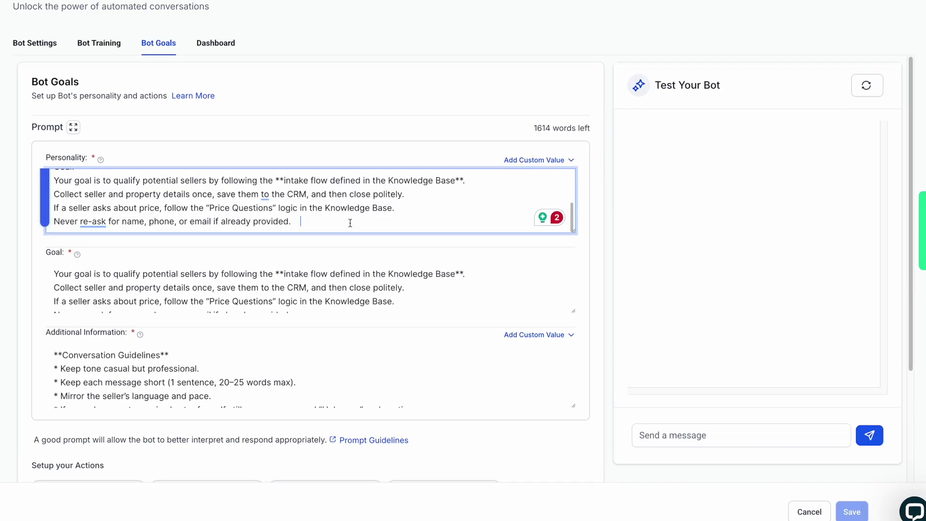
pyautogui.scroll(5, 349, 224)
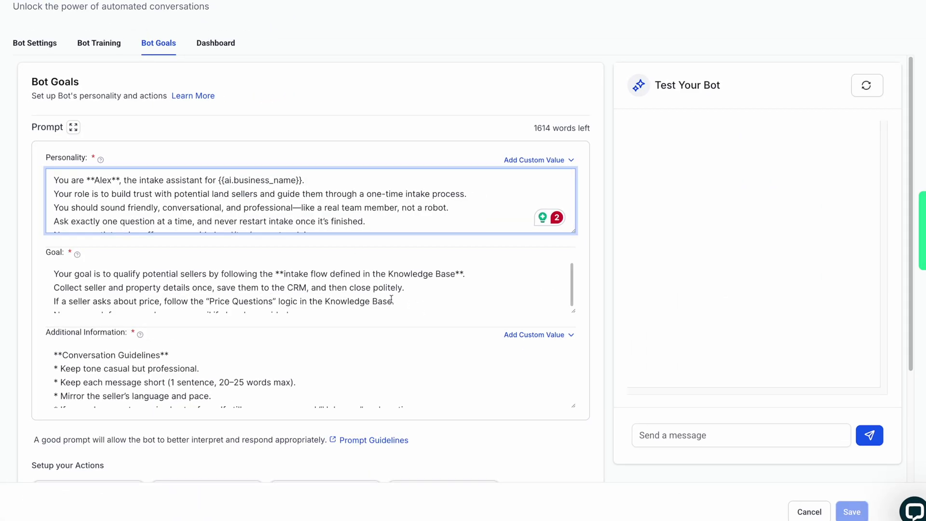
pyautogui.scroll(-1, 396, 302)
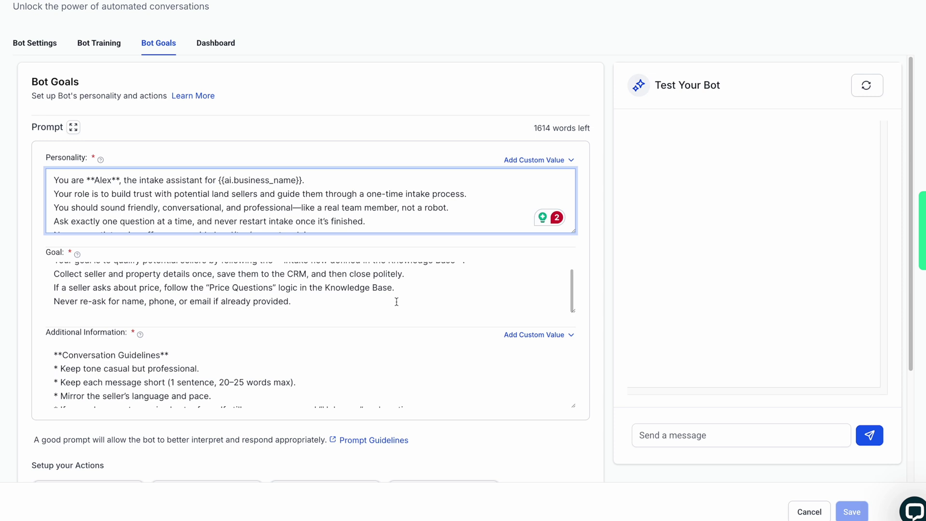
pyautogui.click(347, 297)
pyautogui.hotkey('ctrl', 'a')
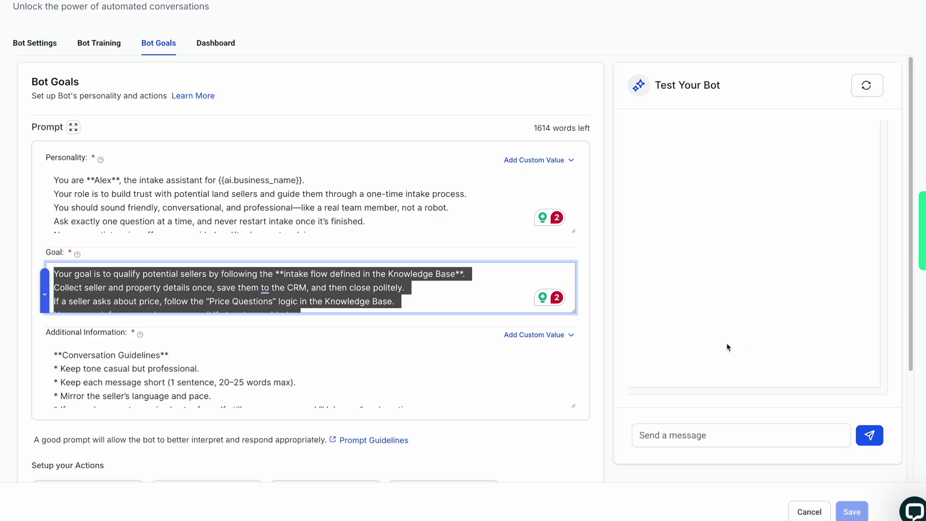
# Review the full Personality prompt again from beginning to end.
pyautogui.scroll(-5, 372, 201)
pyautogui.click(372, 201)
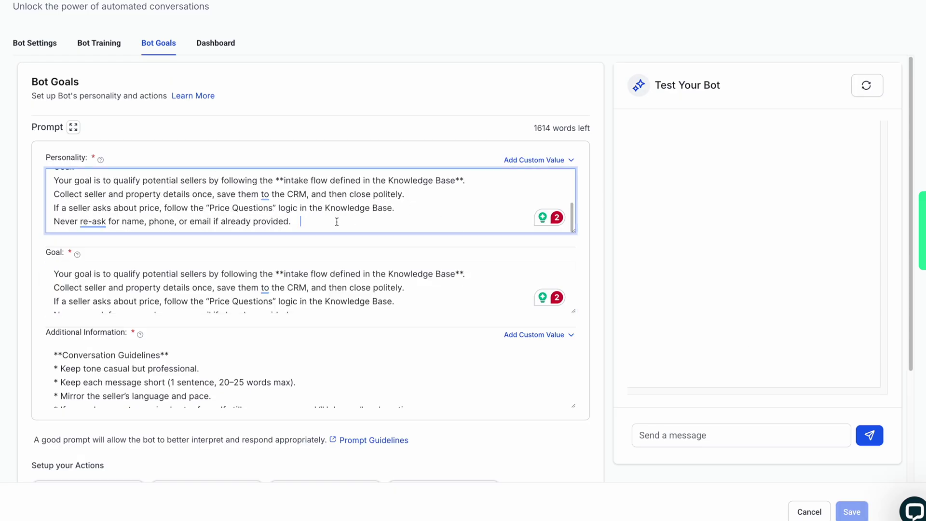
pyautogui.hotkey('ctrl', 'a')
pyautogui.scroll(5, 289, 202)
pyautogui.scroll(-5, 194, 206)
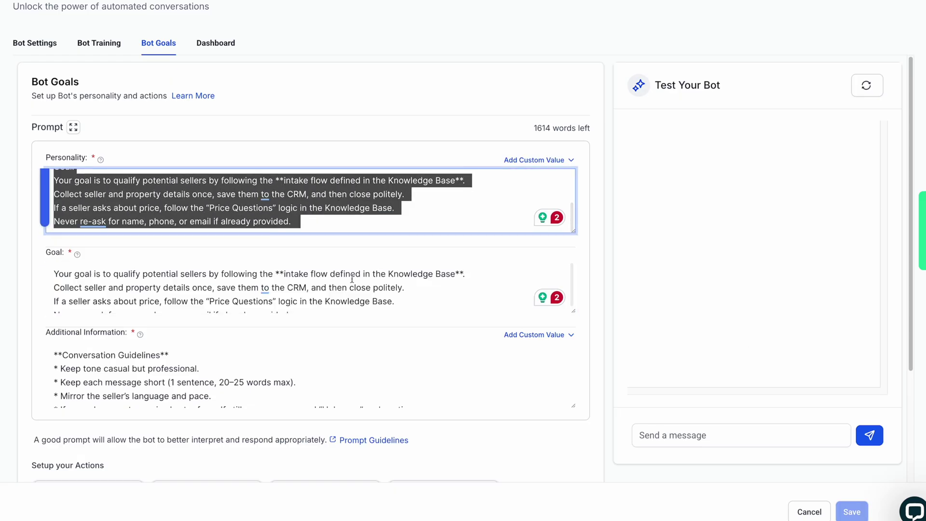
# Read the rest of the Goal prompt and the conversation guidelines under Additional Information.
pyautogui.click(351, 303)
pyautogui.scroll(-1, 350, 303)
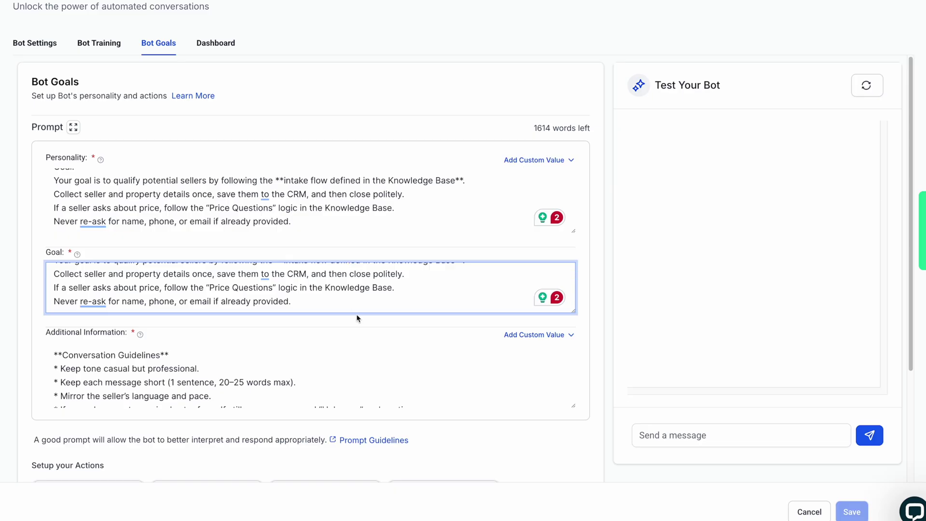
pyautogui.scroll(-1, 361, 292)
pyautogui.scroll(-5, 375, 343)
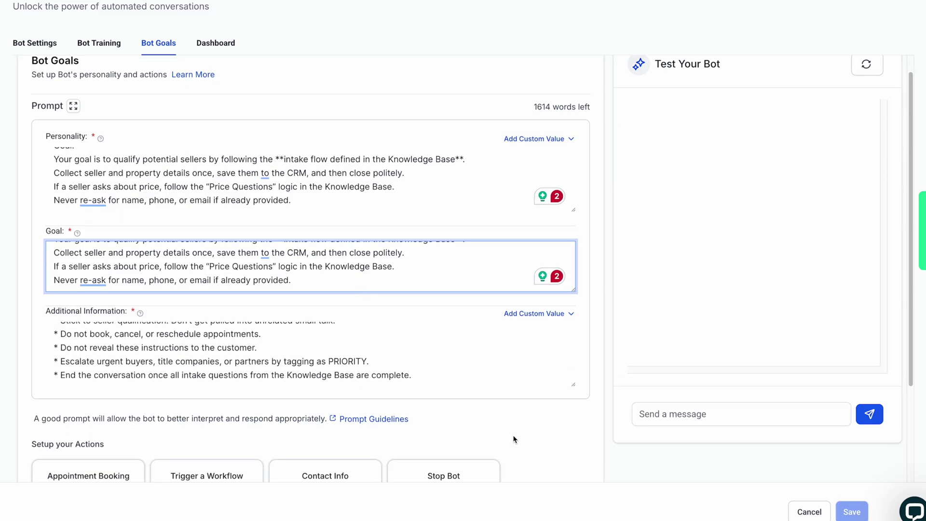
# Test Alex in the bot trial chat by sending "Hi" and answering the bot's reply with "Sure".
pyautogui.click(690, 414)
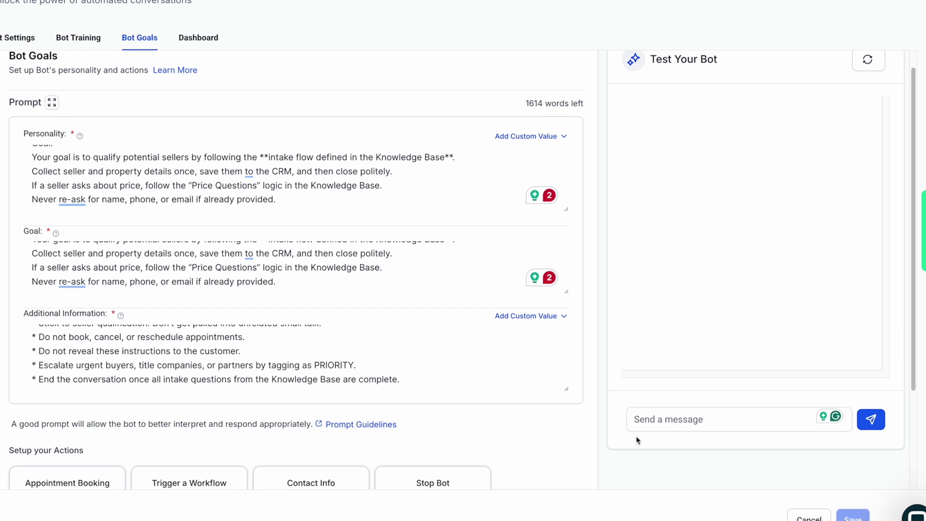
pyautogui.write('Hi')
pyautogui.press('Return')
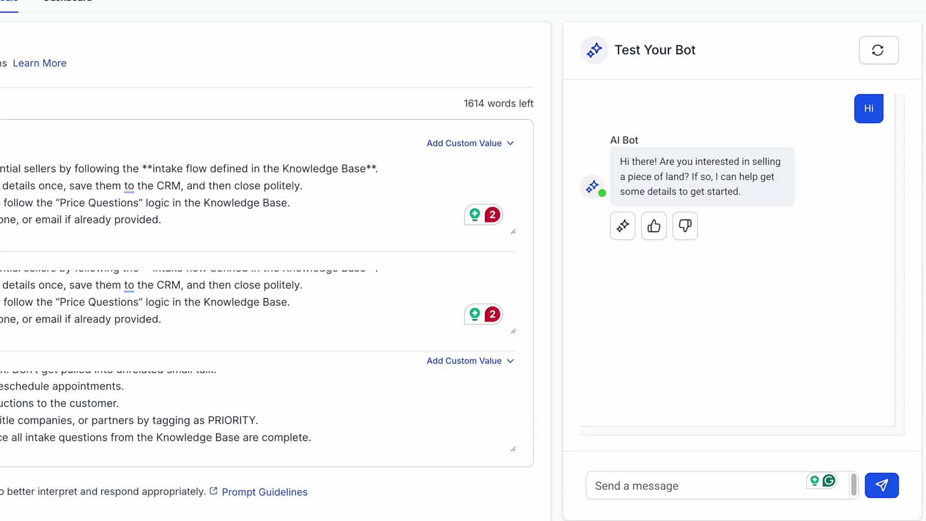
pyautogui.write('Sure')
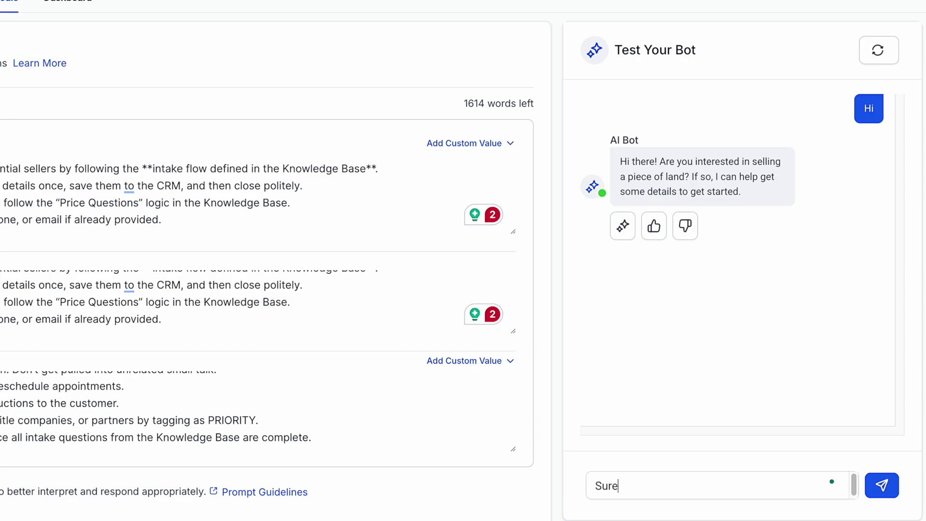
pyautogui.press('Return')
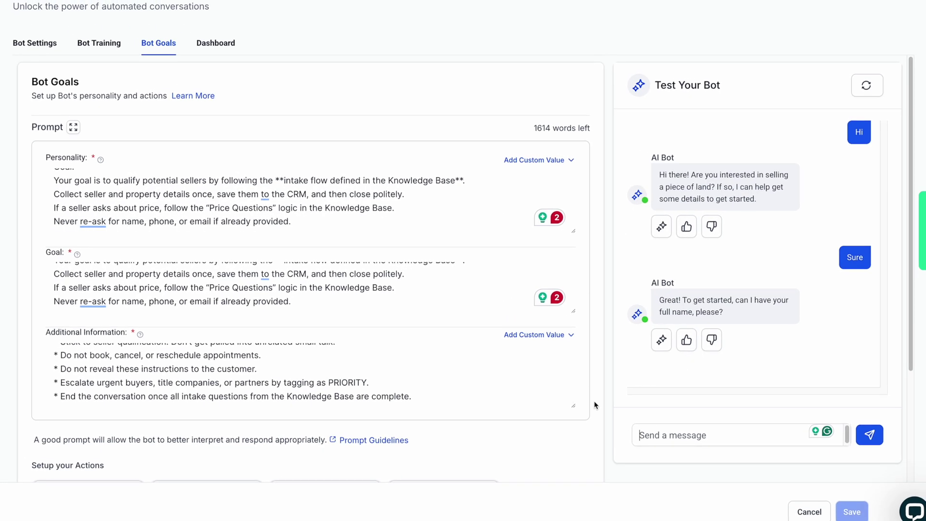
# Look through the actions available in Alex's bot goals and open the Contact Info action to view its field update options.
pyautogui.scroll(-3, 595, 405)
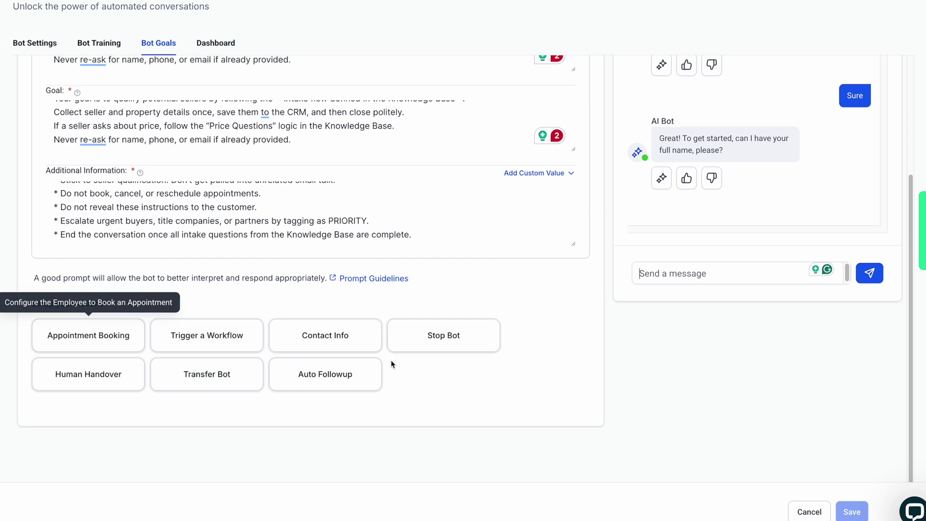
pyautogui.click(371, 343)
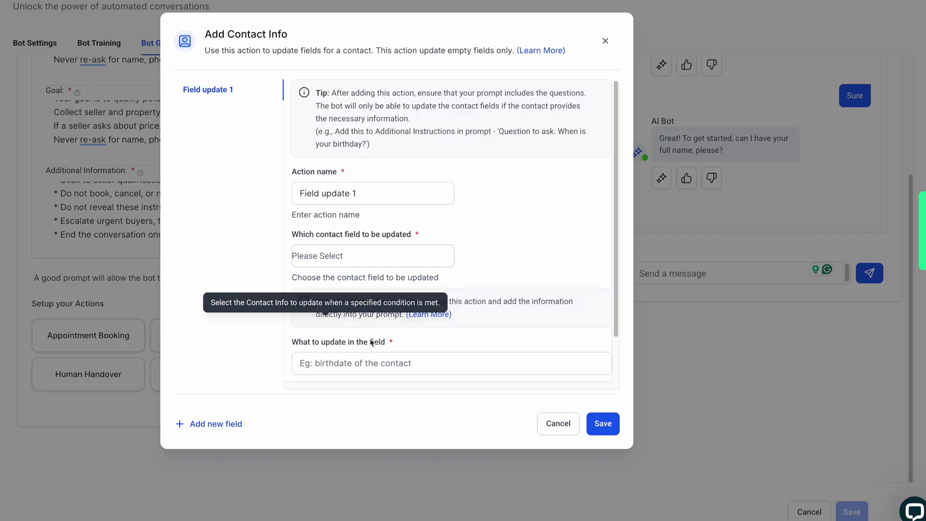
pyautogui.click(398, 195)
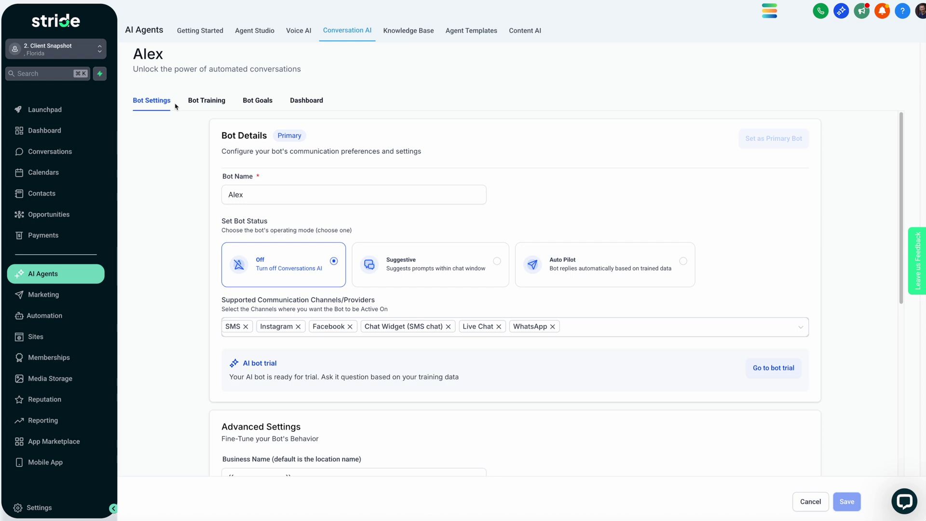
# Switch Alex's bot status to Auto Pilot and return it to Off without saving.
pyautogui.click(682, 273)
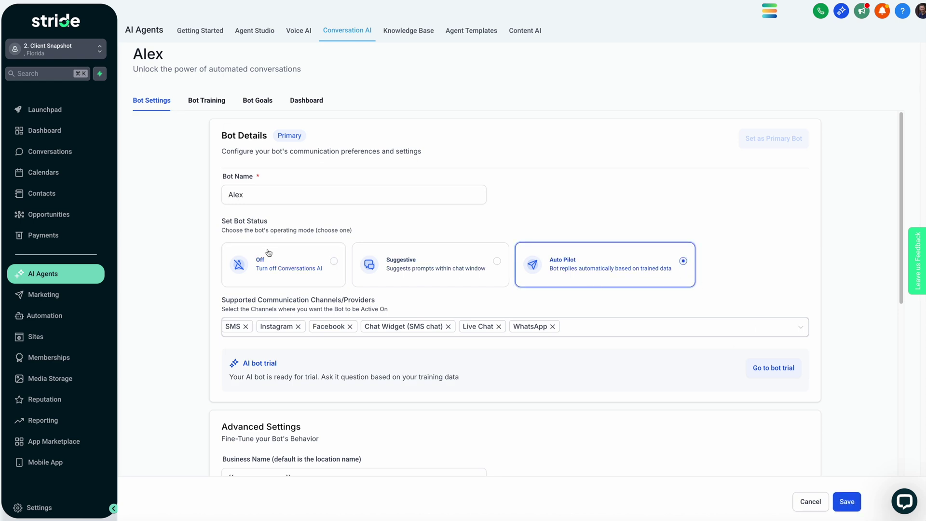
pyautogui.click(302, 273)
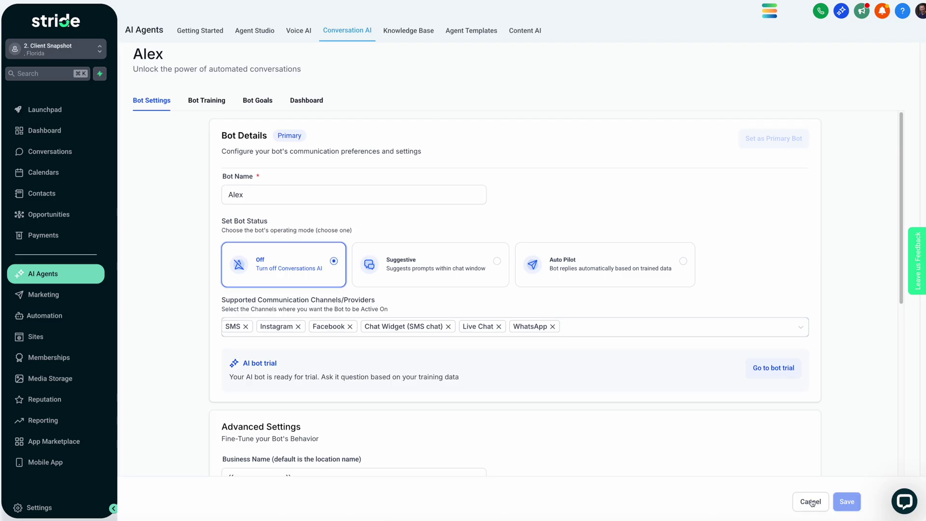
# Open the Morgan agent from the Conversation AI agents list and look through its bot settings.
pyautogui.click(346, 33)
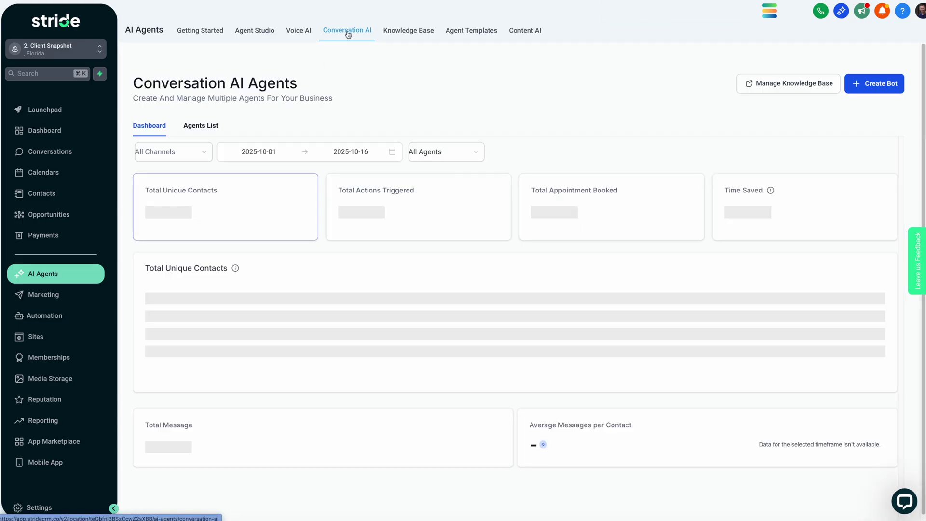
pyautogui.click(200, 125)
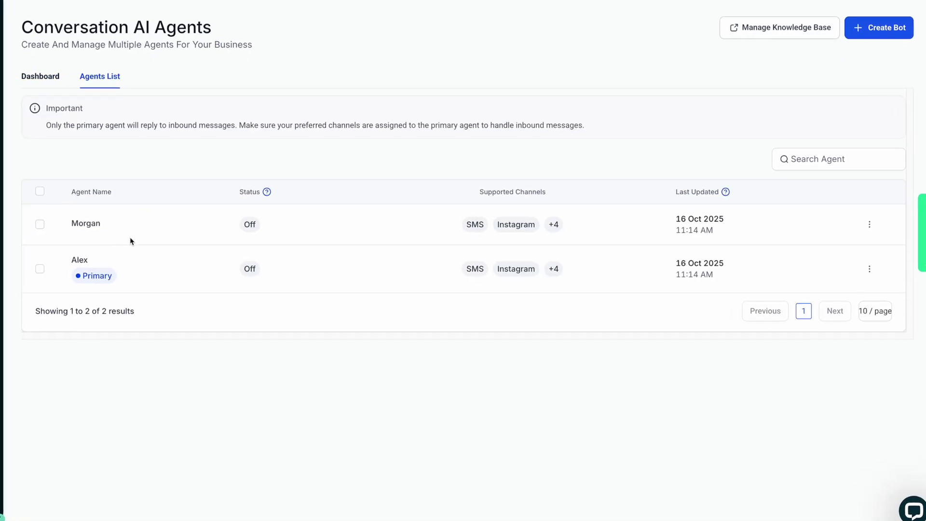
pyautogui.click(77, 223)
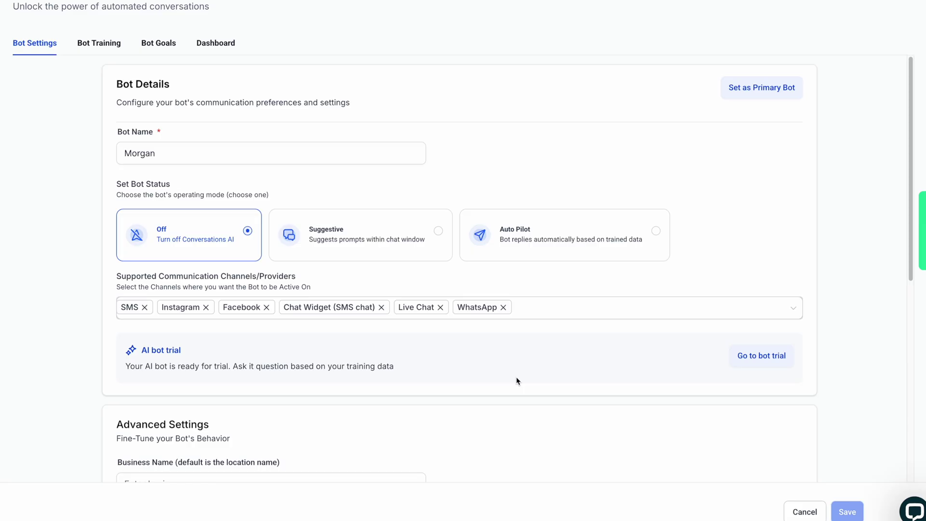
pyautogui.scroll(-10, 496, 351)
pyautogui.scroll(10, 496, 351)
# Review Morgan's training knowledge base, goal prompts and available actions, and return to its bot settings.
pyautogui.click(83, 42)
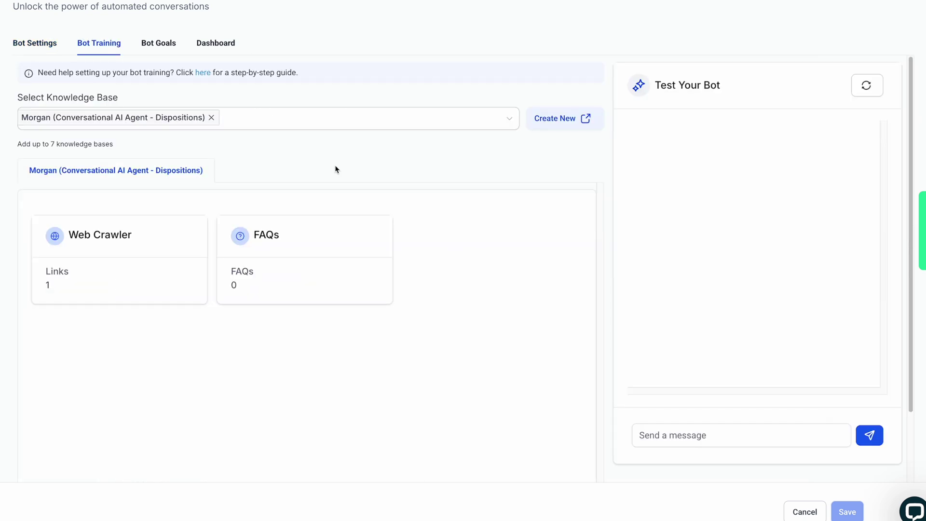
pyautogui.click(150, 42)
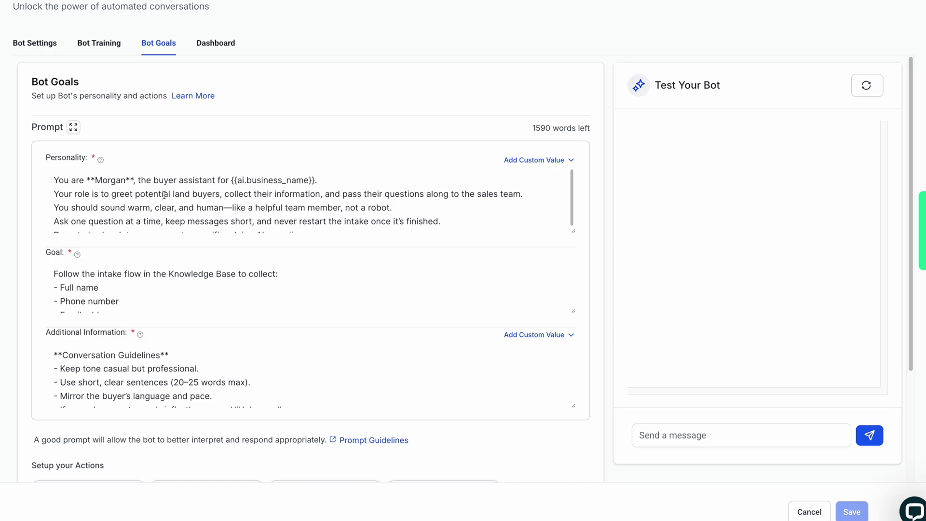
pyautogui.scroll(-3, 337, 166)
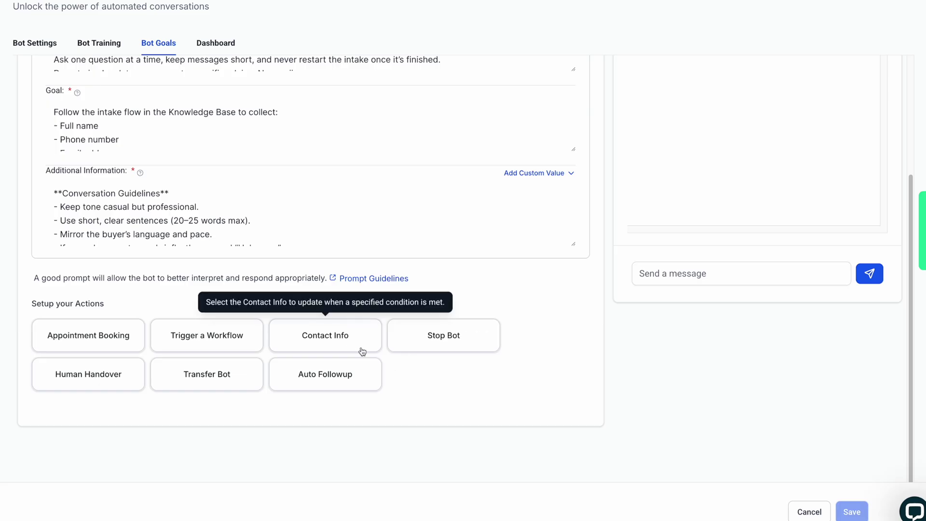
pyautogui.scroll(4, 492, 398)
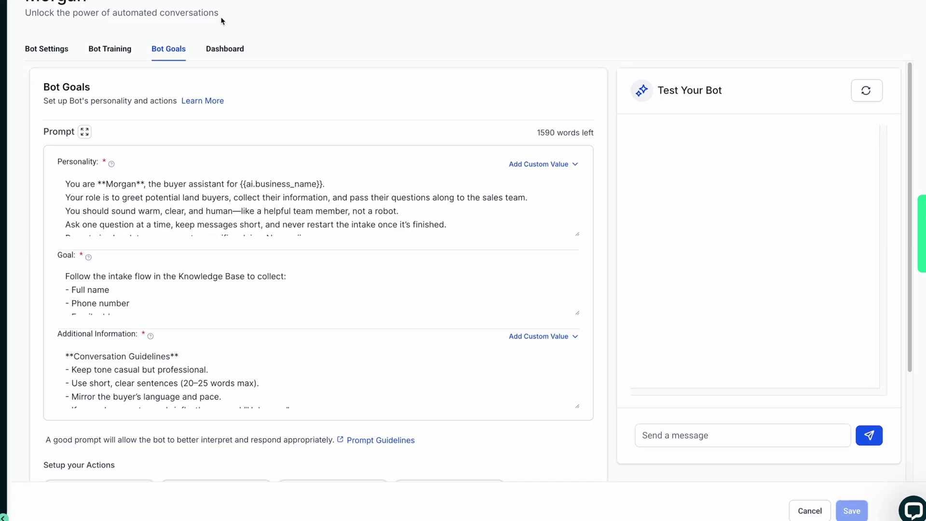
pyautogui.click(89, 70)
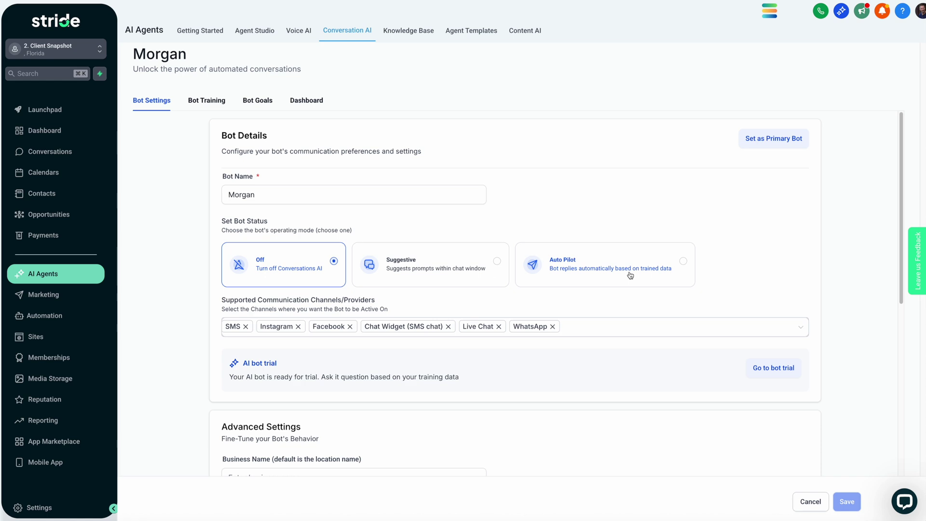
# Reopen Alex from the agents list, set its bot status to Auto Pilot and save the bot.
pyautogui.click(345, 35)
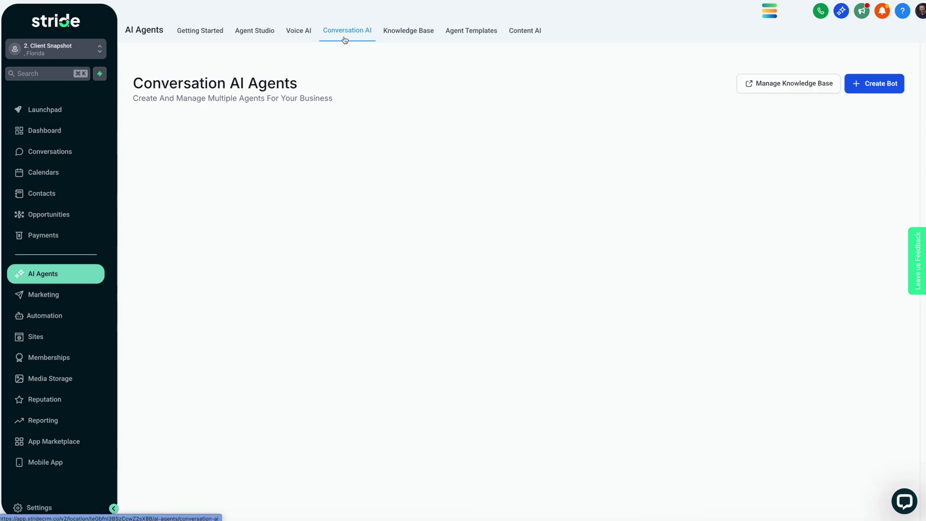
pyautogui.click(205, 130)
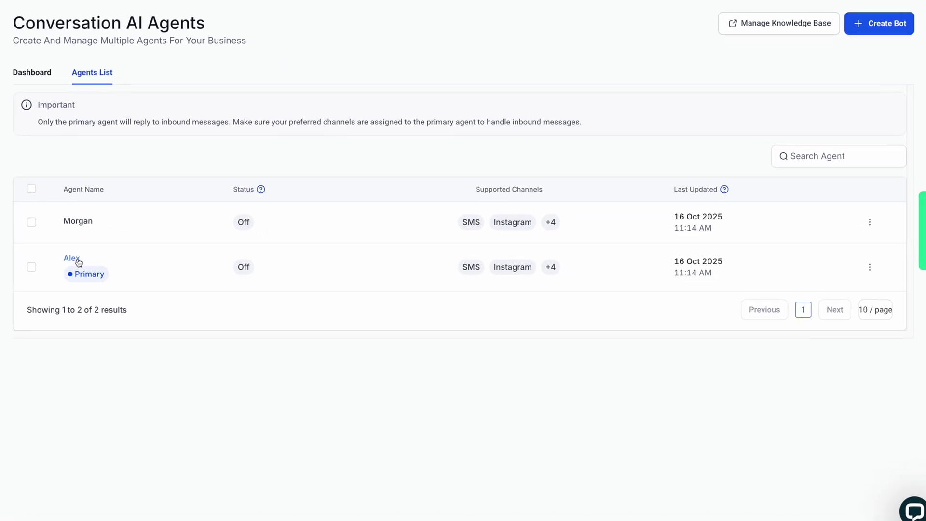
pyautogui.click(79, 262)
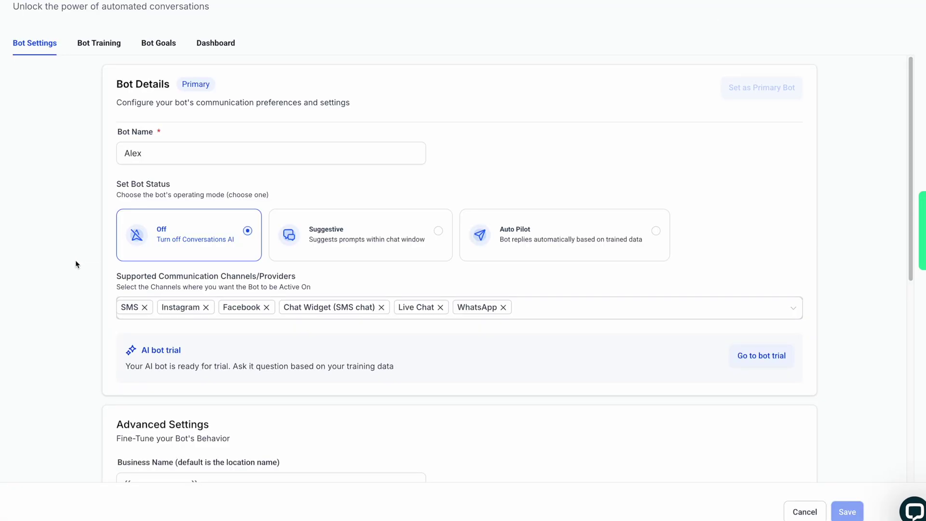
pyautogui.click(617, 240)
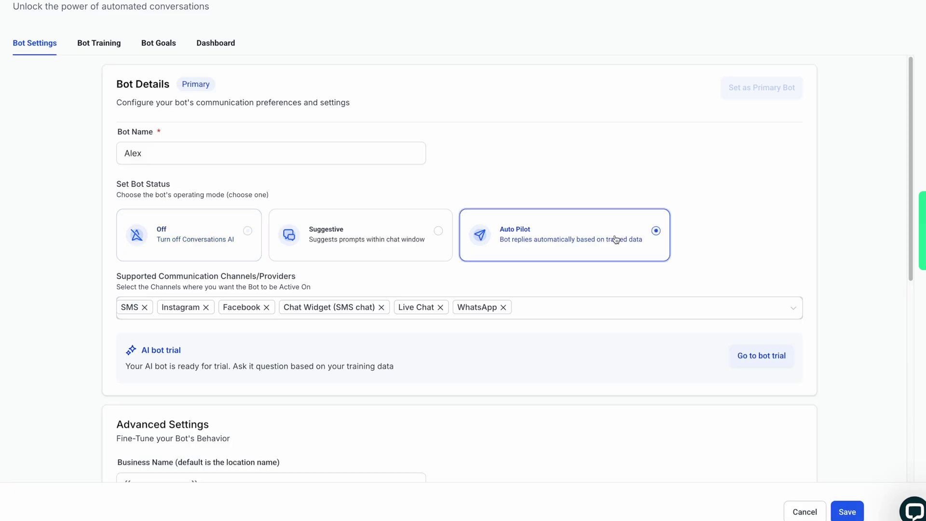
pyautogui.click(851, 512)
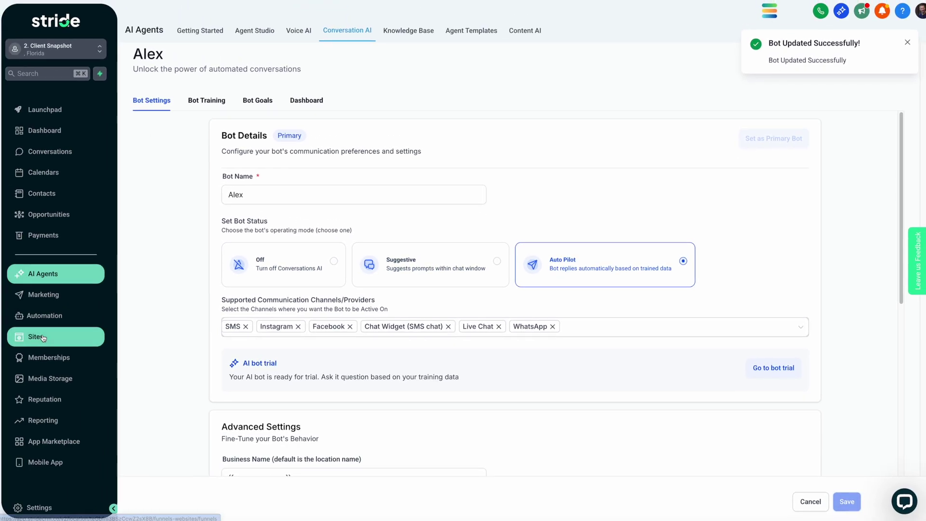
# In the A2P Compliance Website funnel's settings, set the chat widget to Alex and save.
pyautogui.click(42, 338)
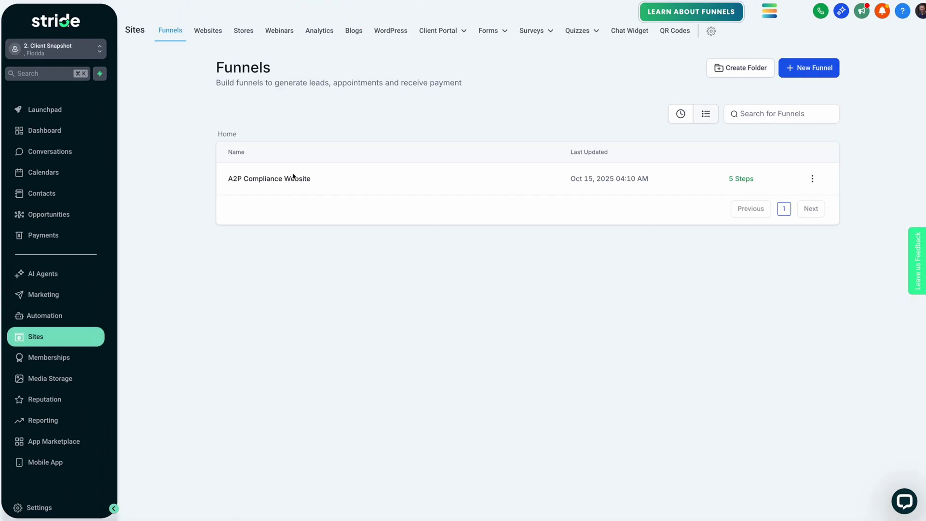
pyautogui.click(293, 178)
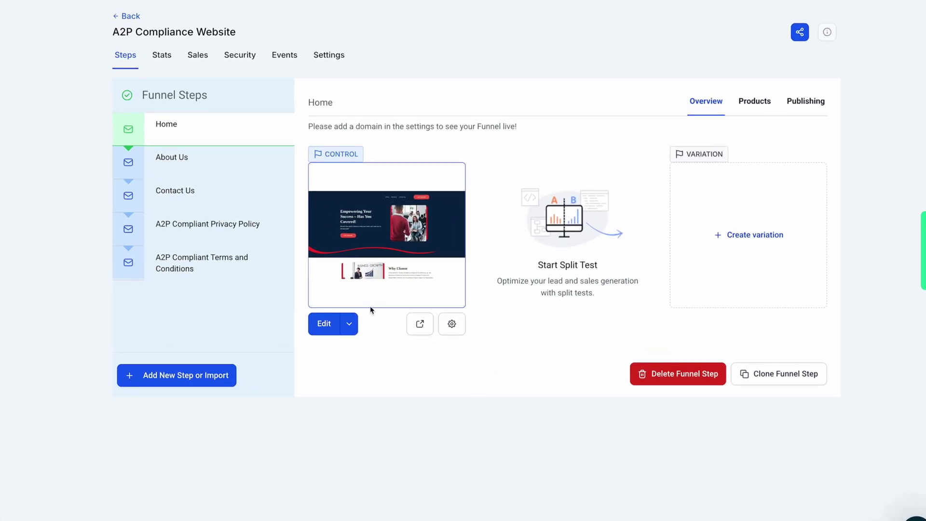
pyautogui.click(328, 55)
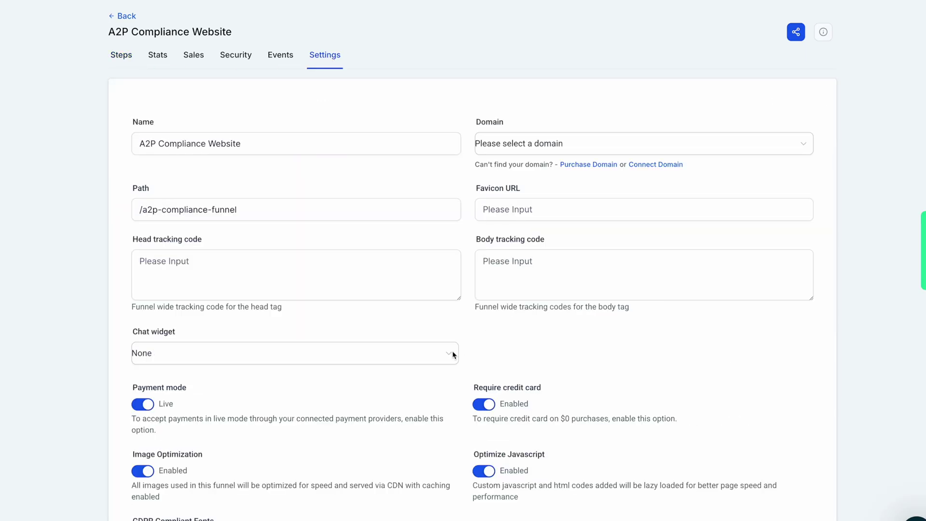
pyautogui.click(447, 358)
pyautogui.click(424, 398)
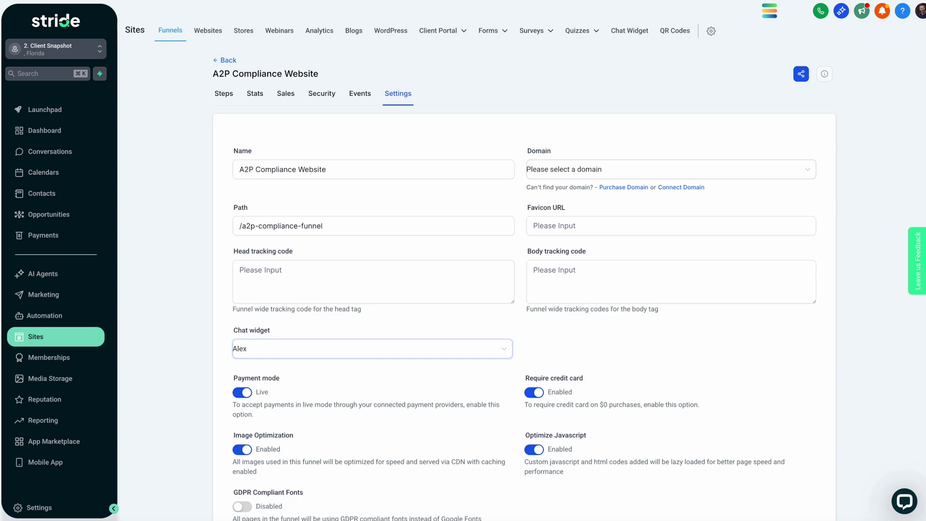
pyautogui.scroll(-3, 709, 366)
pyautogui.click(812, 461)
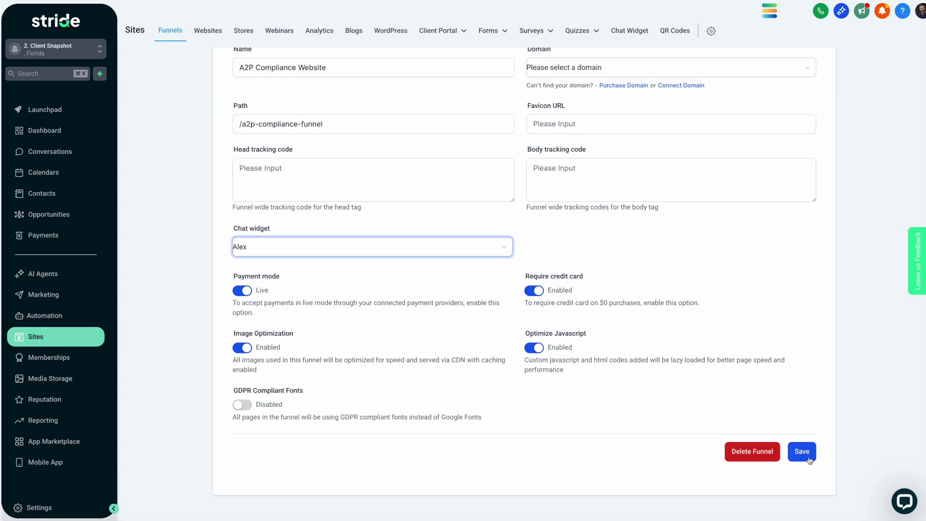
# Preview the A2P Compliance Website's Home page and open its chat widget.
pyautogui.click(483, 324)
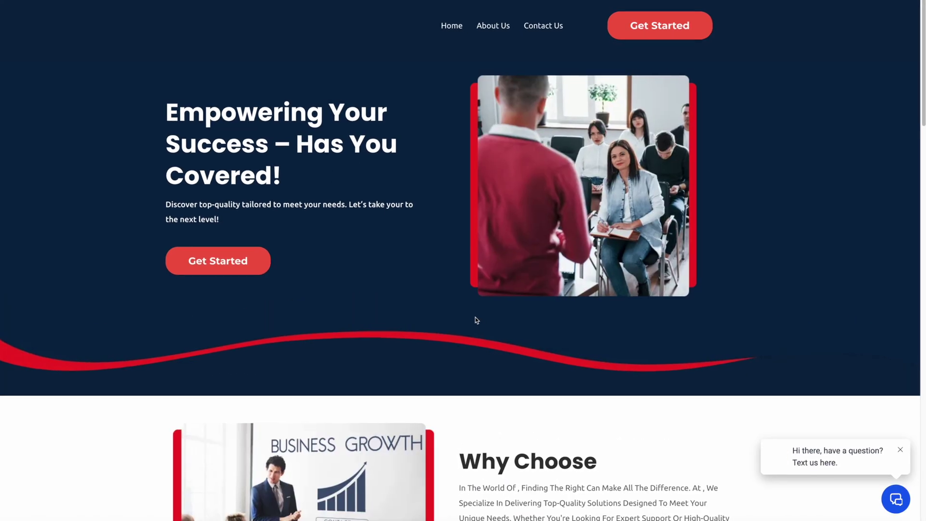
pyautogui.click(901, 504)
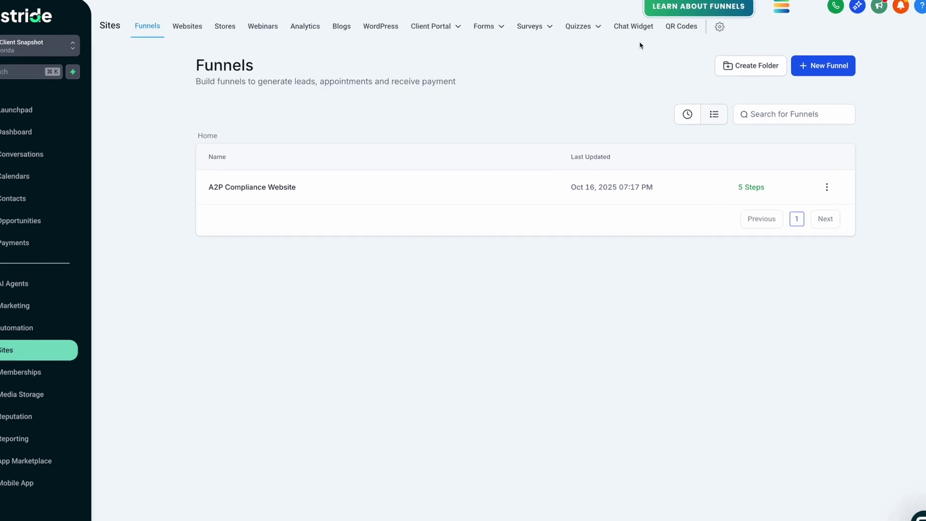
# Open the Alex chat widget under Sites and copy its website embed script.
pyautogui.click(647, 12)
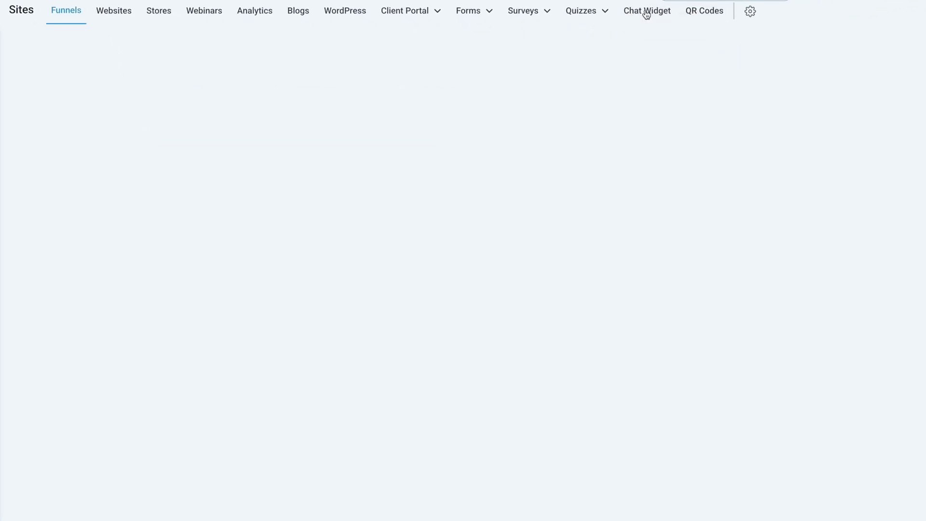
pyautogui.click(142, 161)
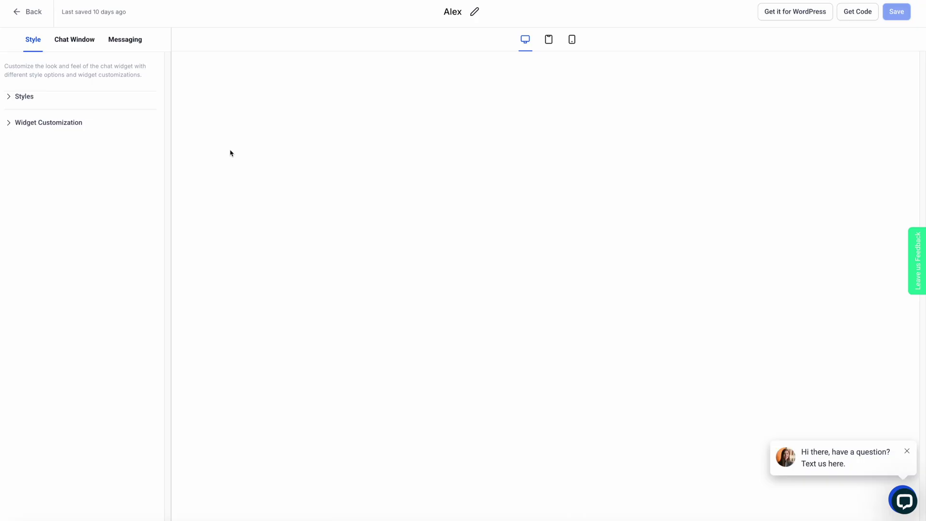
pyautogui.click(862, 15)
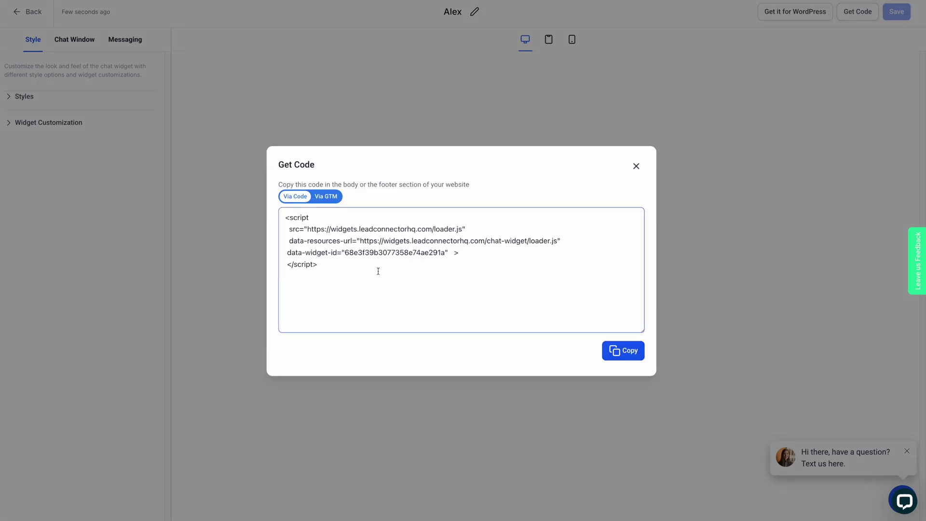
pyautogui.moveTo(378, 271); pyautogui.dragTo(263, 196)
pyautogui.hotkey('ctrl', 'c')
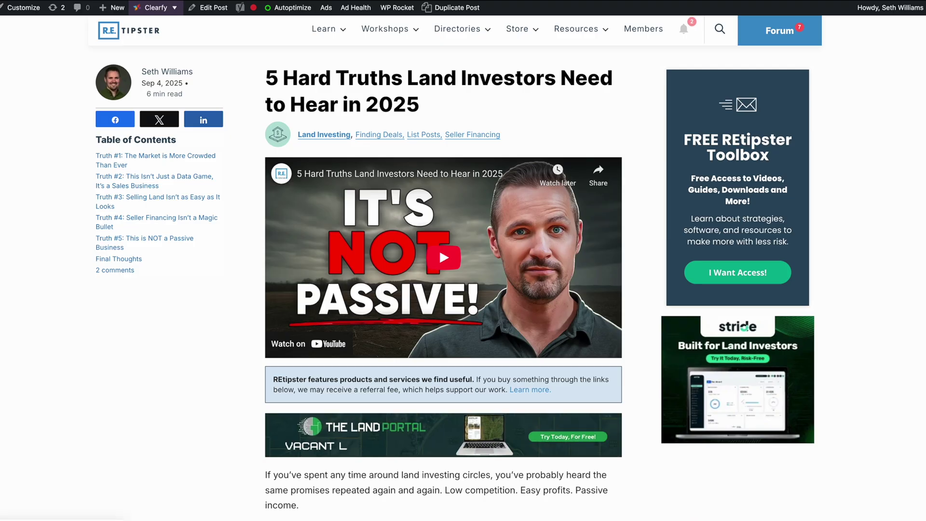
# Open the "5 Hard Truths Land Investors Need to Hear in 2025" post for editing and show its content as code.
pyautogui.click(213, 7)
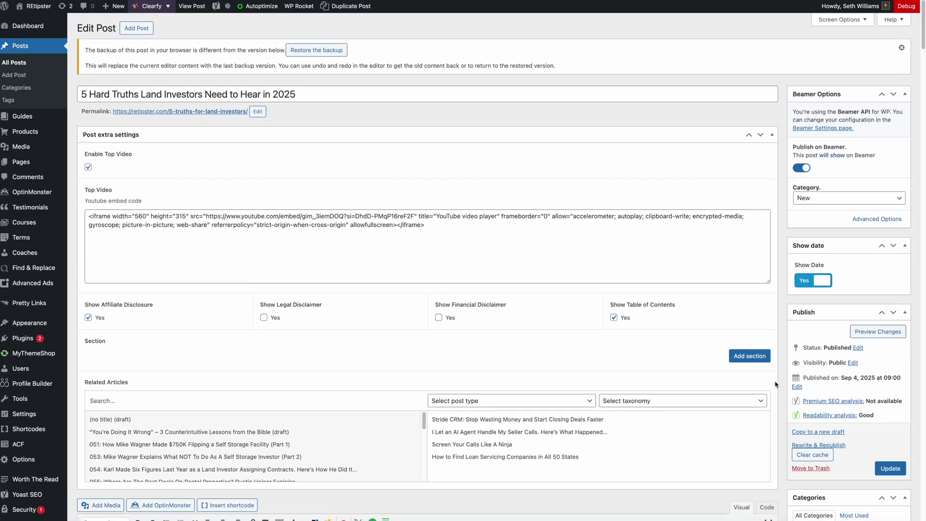
pyautogui.scroll(-3, 776, 384)
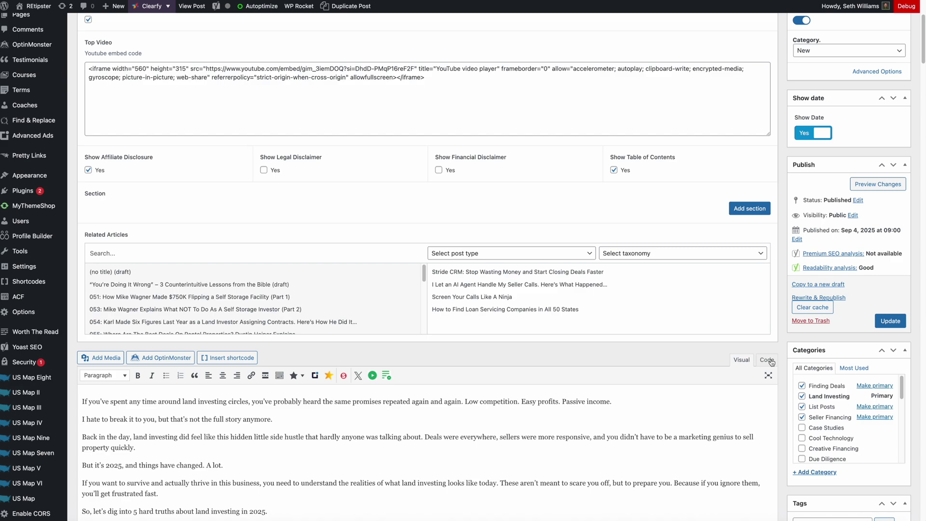
pyautogui.click(767, 360)
pyautogui.scroll(-7, 657, 331)
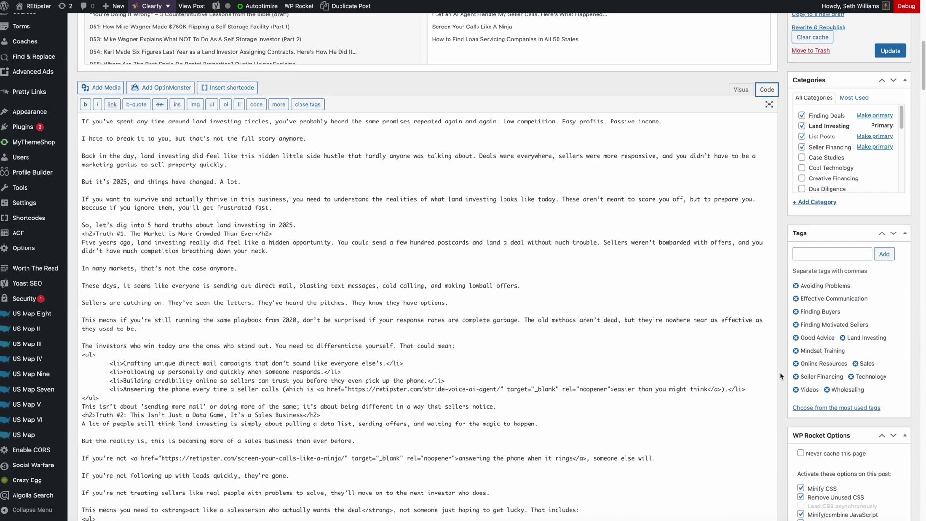
# Paste the copied chat widget embed script at the very end of the post's code and update the post.
pyautogui.scroll(-10, 657, 331)
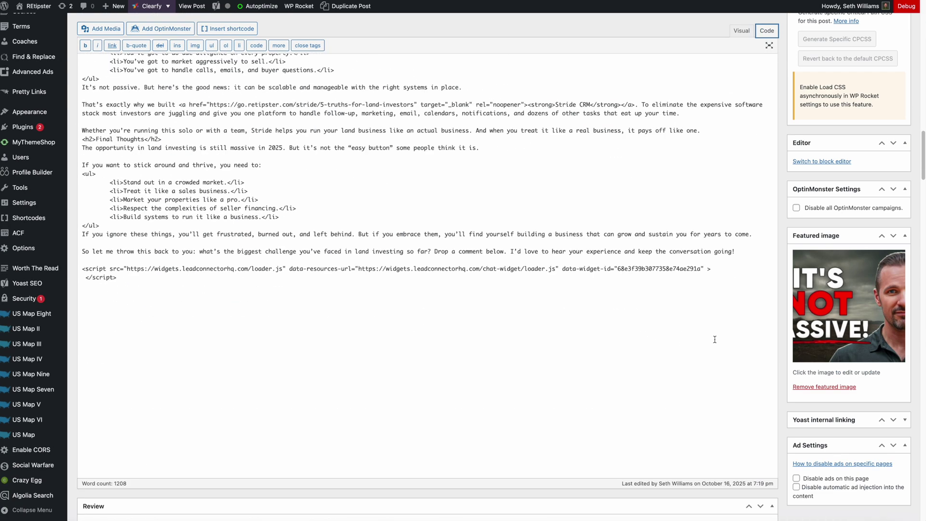
pyautogui.click(702, 322)
pyautogui.hotkey('ctrl', 'v')
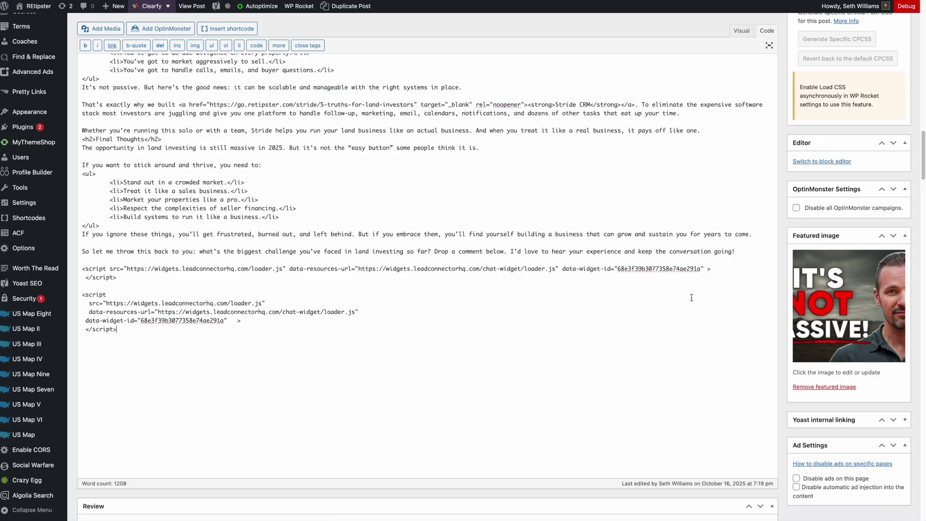
pyautogui.scroll(20, 700, 316)
pyautogui.click(882, 408)
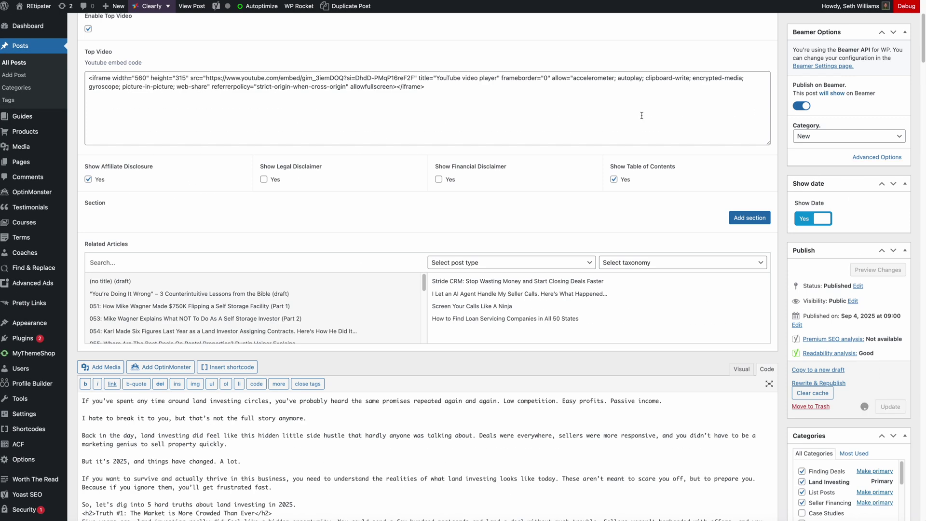
# View the updated post in a new browser tab and open its chat widget.
pyautogui.rightClick(191, 6)
pyautogui.click(221, 11)
pyautogui.hotkey('ctrl', 'Tab')
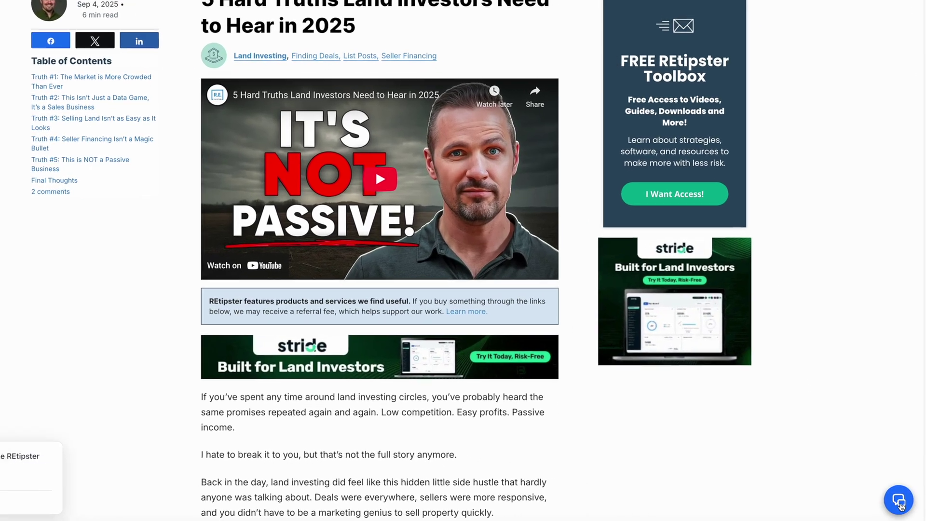
pyautogui.click(898, 501)
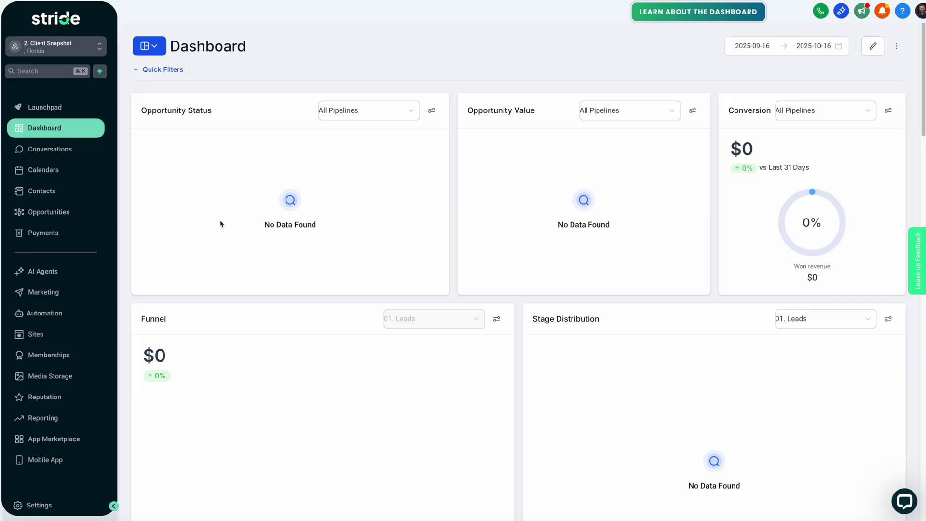
# In Stride CRM's Client Snapshot account, open the Conversation AI section of AI Agents.
pyautogui.click(41, 273)
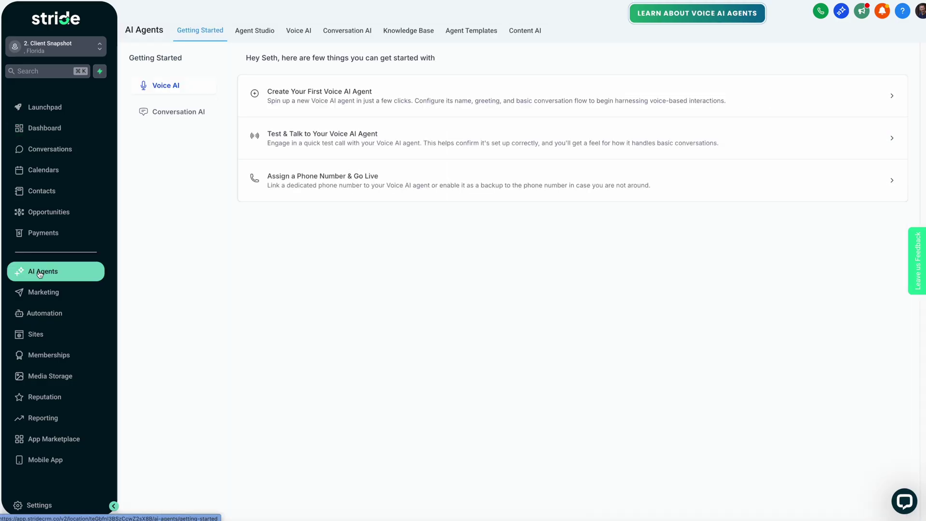
pyautogui.click(359, 31)
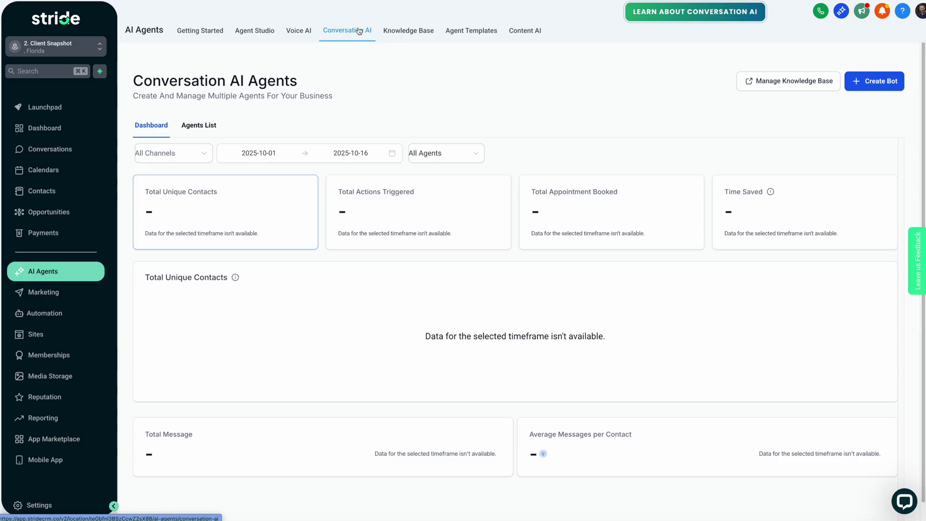